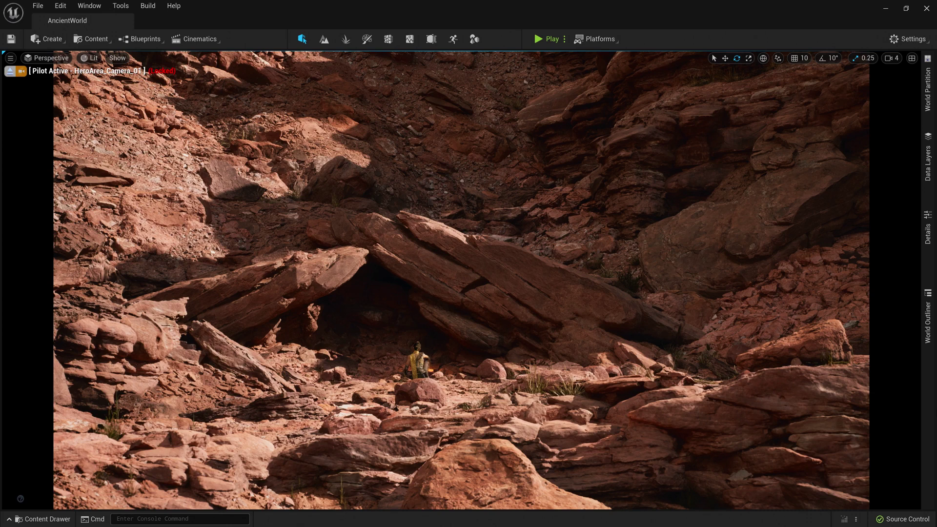
- Place the monolith from the Content Drawer in front of the cave and turn it slightly
{"action": "key", "text": "ctrl+space"}
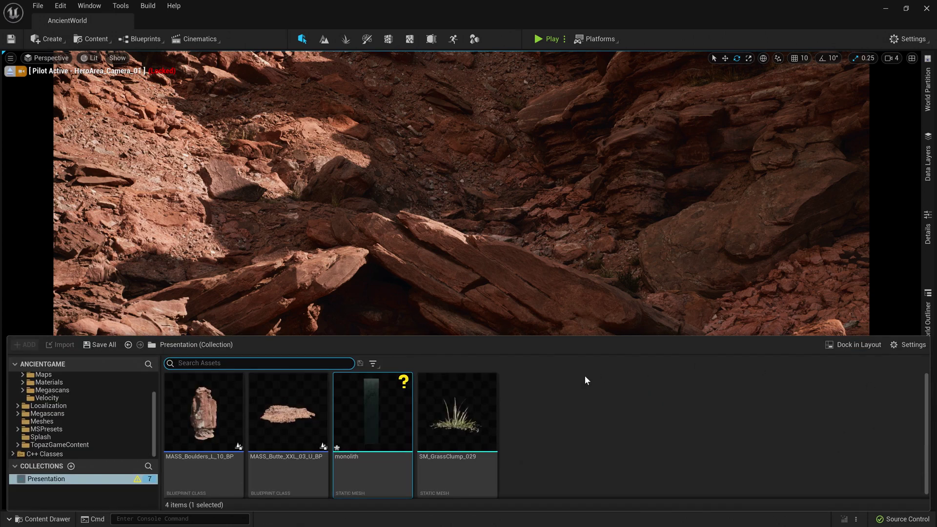
{"action": "left_click_drag", "start_coordinate": [412, 409], "coordinate": [202, 395]}
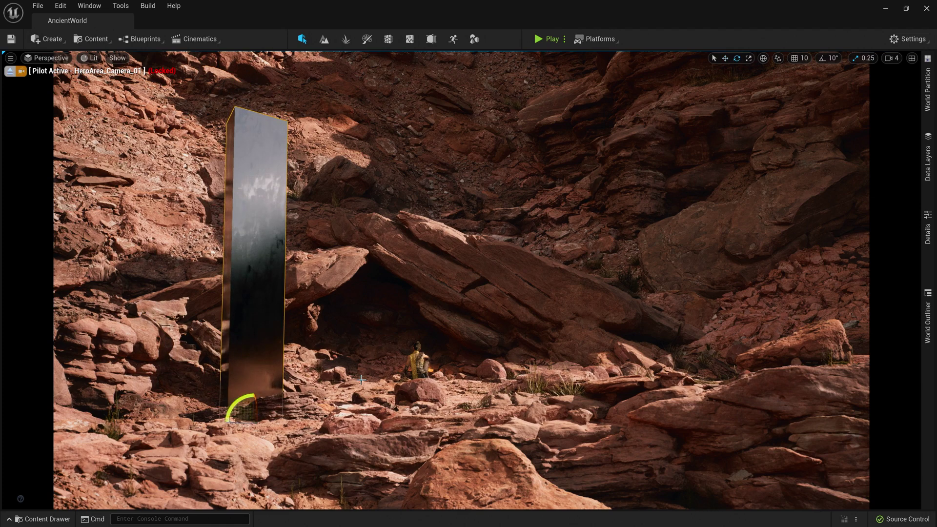
{"action": "mouse_move", "coordinate": [246, 403]}
{"action": "left_mouse_down"}
{"action": "mouse_move", "coordinate": [290, 423]}
{"action": "mouse_move", "coordinate": [256, 413]}
{"action": "left_mouse_up"}
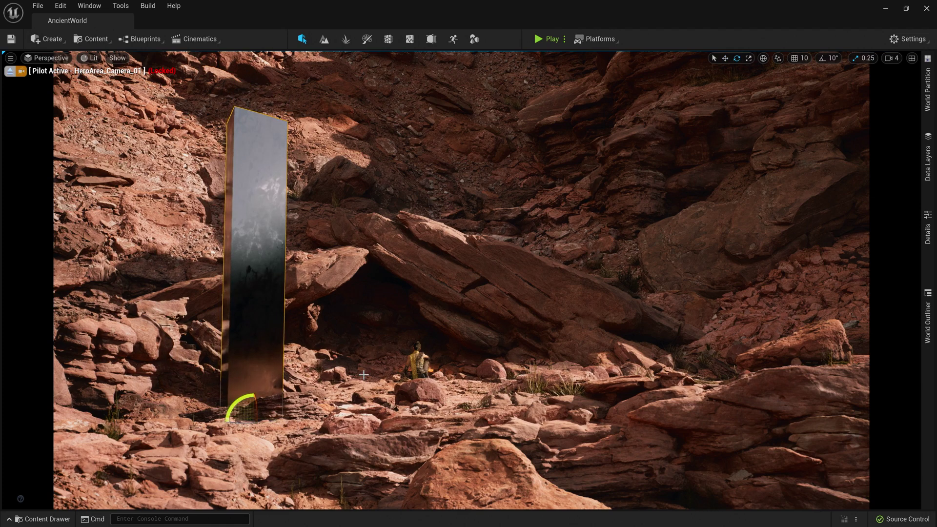
- Toggle editor icons with G and restore the World Outliner and Details panels
{"action": "key", "text": "g"}
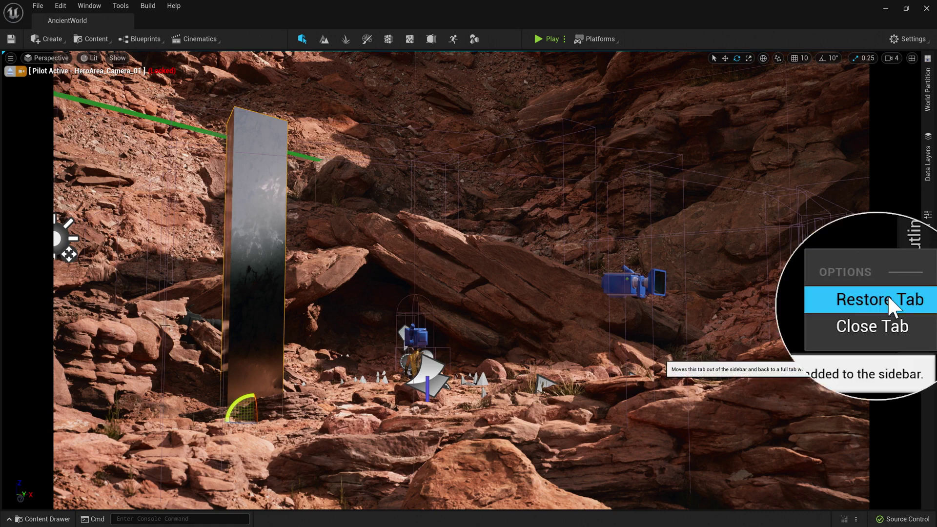
{"action": "left_click", "coordinate": [887, 295]}
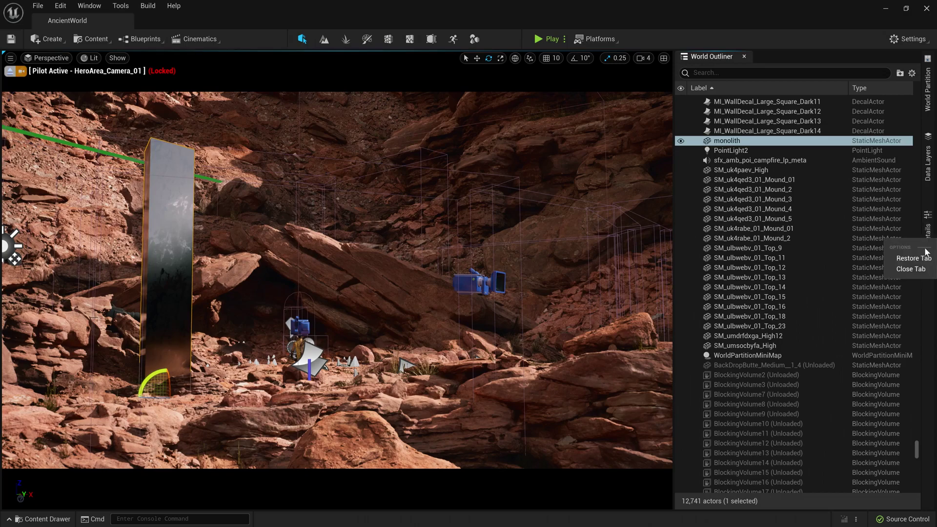
{"action": "left_click", "coordinate": [914, 258]}
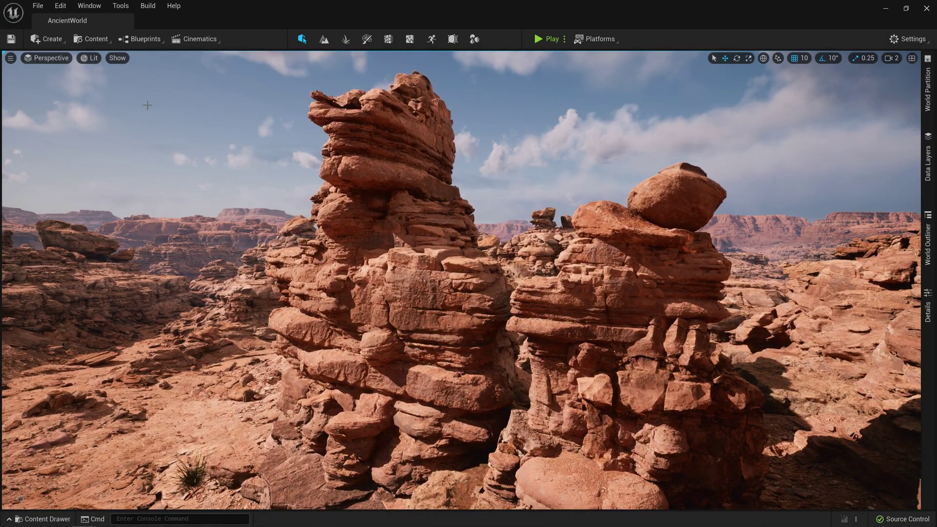
- Switch the viewport to Nanite Triangles, back to Lit, then to Nanite Instances
{"action": "left_click", "coordinate": [90, 58]}
{"action": "mouse_move", "coordinate": [139, 202]}
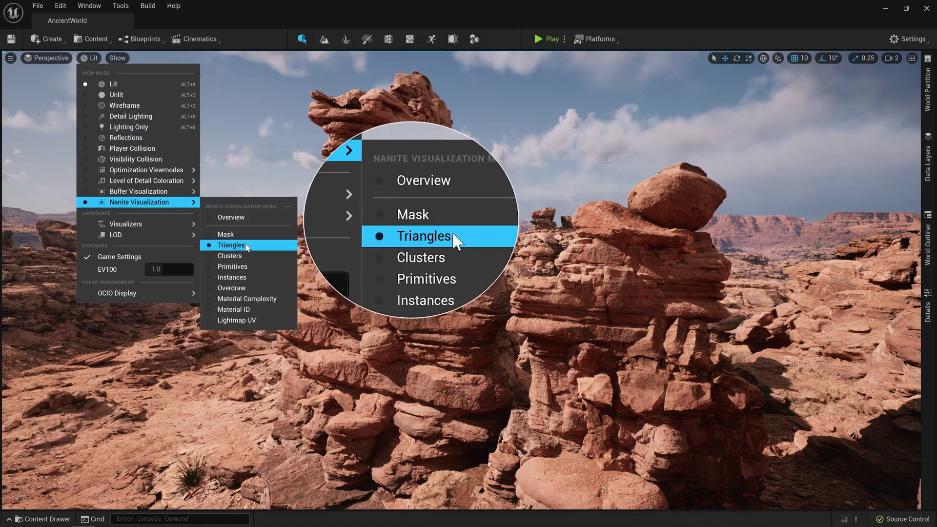
{"action": "left_click", "coordinate": [231, 244]}
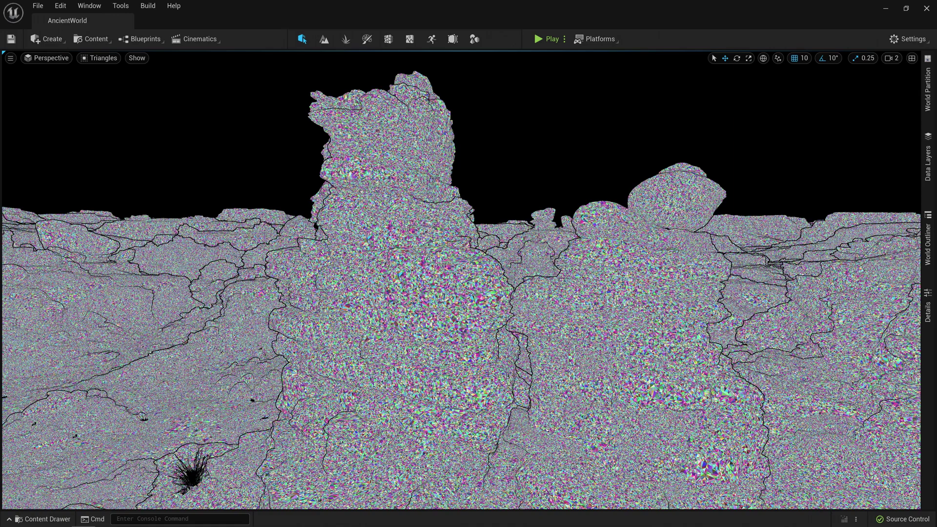
{"action": "left_click", "coordinate": [109, 62]}
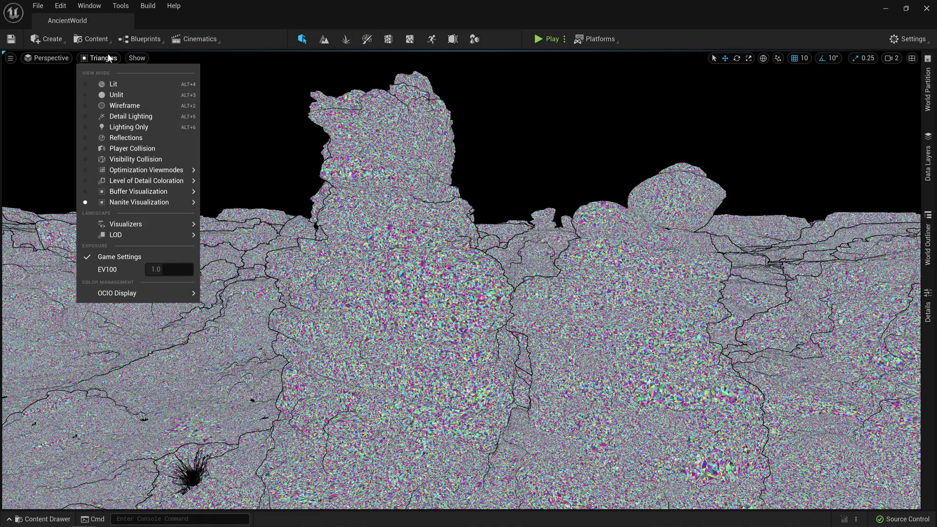
{"action": "left_click", "coordinate": [119, 86]}
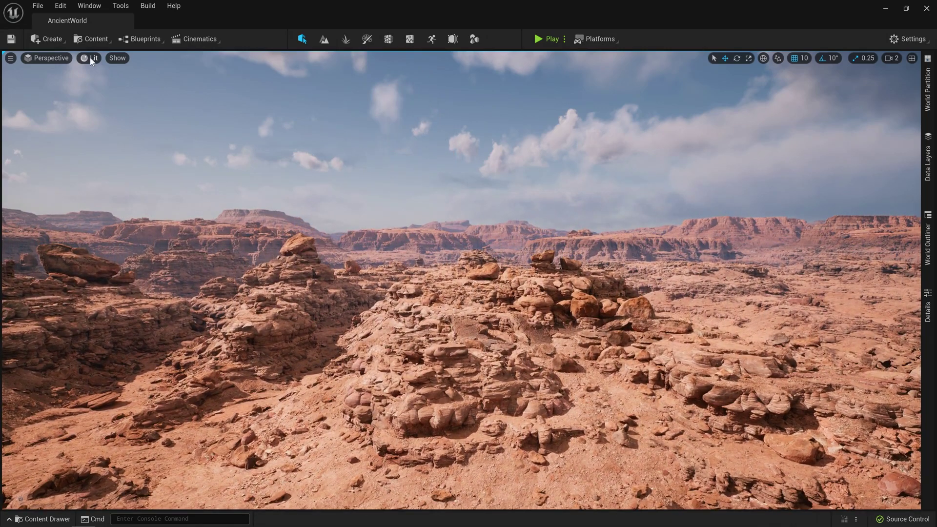
{"action": "left_click", "coordinate": [91, 61]}
{"action": "mouse_move", "coordinate": [139, 202]}
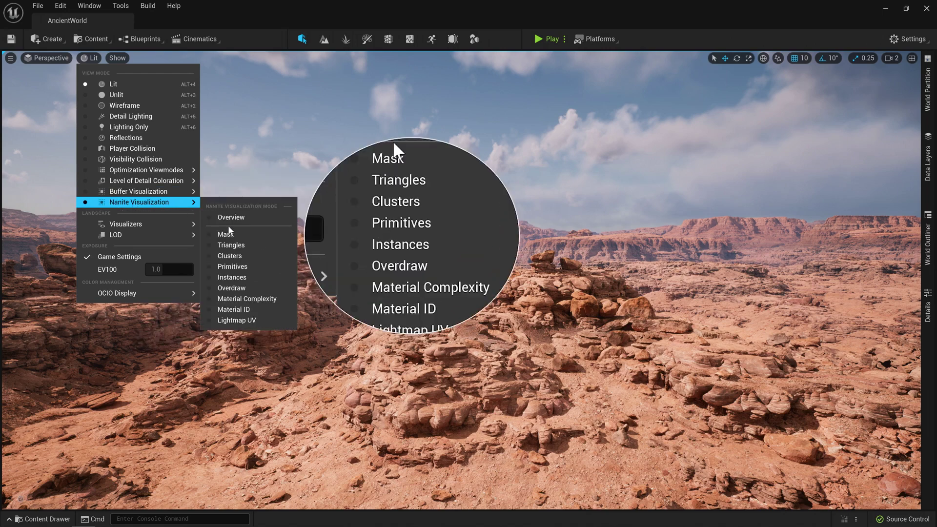
{"action": "left_click", "coordinate": [243, 280]}
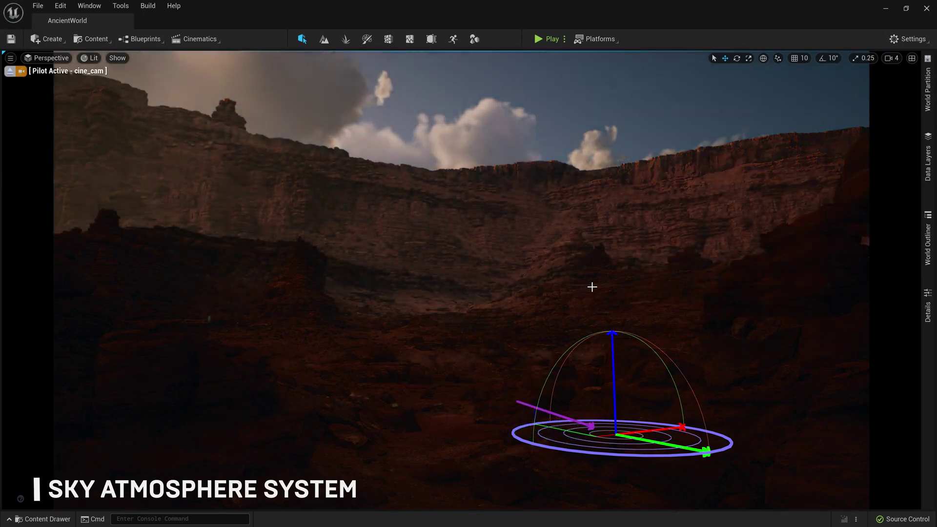
- Rotate the sun with Ctrl+L; set Atmosphere Height 60 and Rayleigh Scattering Scale 0.0331
{"action": "key", "text": "ctrl+l"}
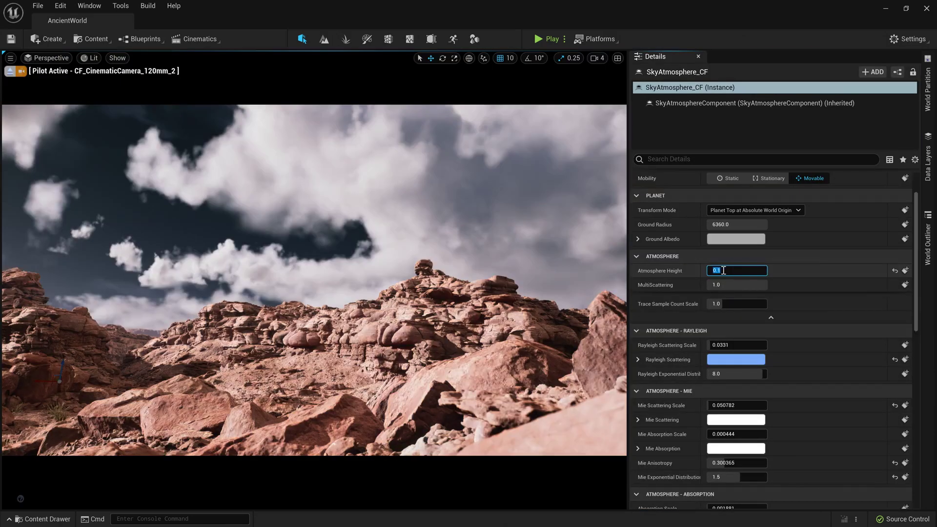
{"action": "type", "text": "60"}
{"action": "left_click", "coordinate": [720, 345]}
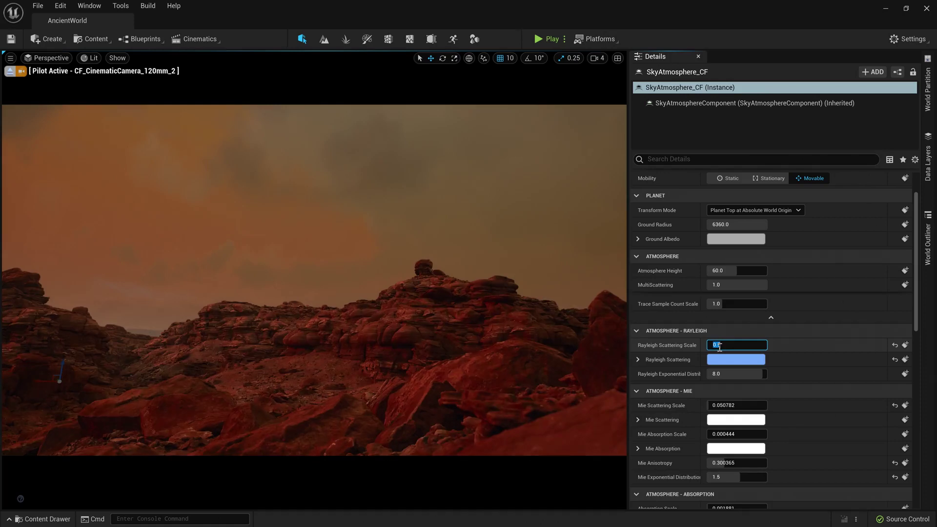
{"action": "type", "text": "0.0331"}
{"action": "key", "text": "Return"}
{"action": "left_click", "coordinate": [719, 405]}
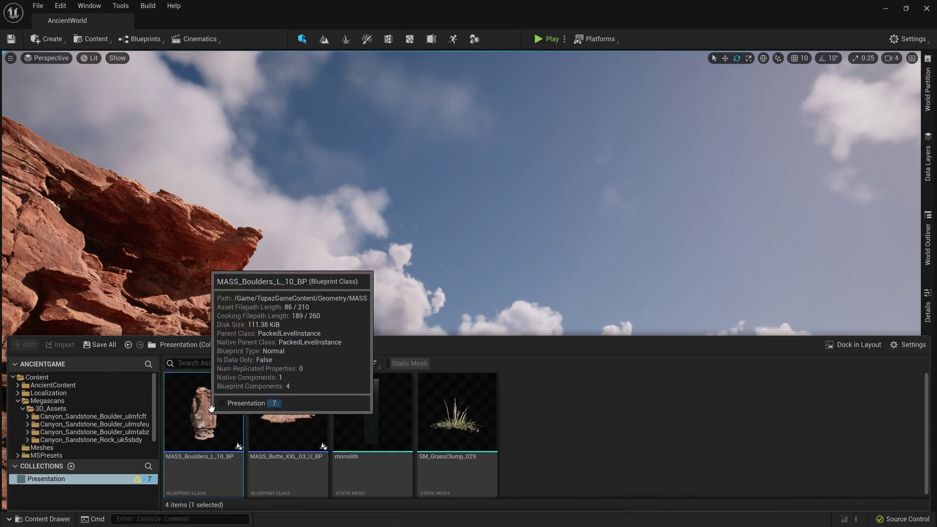
- Place the tall boulder in the scene, shrunk and set on the rock slope
{"action": "left_click_drag", "start_coordinate": [203, 414], "coordinate": [540, 262]}
{"action": "left_click_drag", "start_coordinate": [507, 308], "coordinate": [355, 421]}
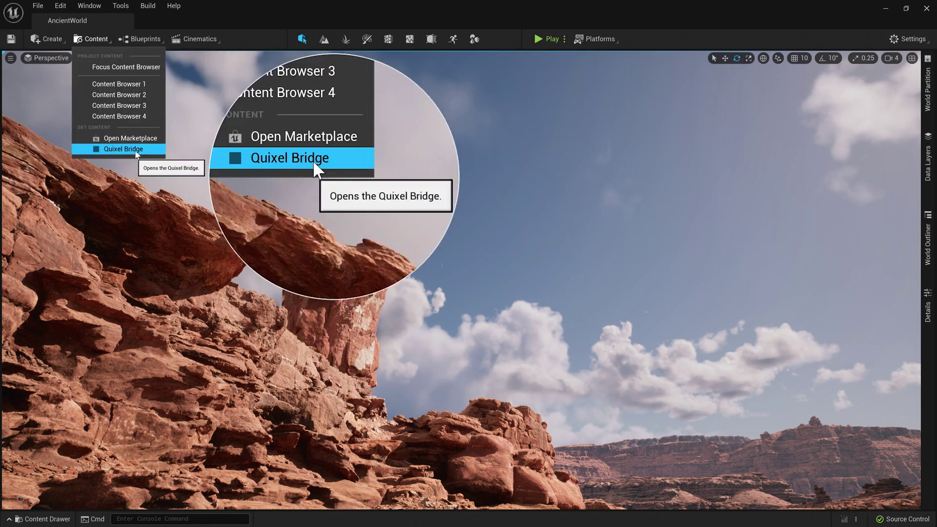
{"action": "left_click", "coordinate": [135, 150]}
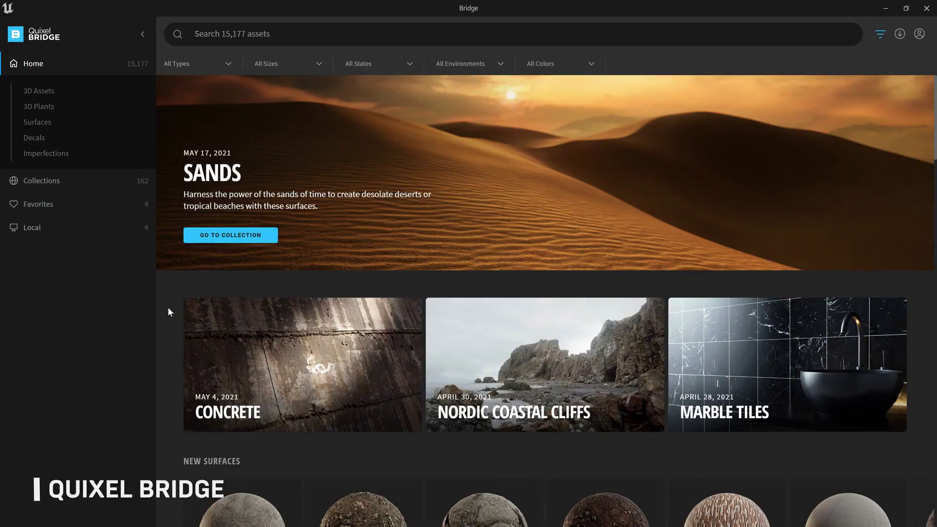
{"action": "scroll", "coordinate": [168, 311], "scroll_direction": "down", "scroll_amount": 2}
{"action": "scroll", "coordinate": [169, 316], "scroll_direction": "down", "scroll_amount": 5}
{"action": "scroll", "coordinate": [169, 316], "scroll_direction": "down", "scroll_amount": 4}
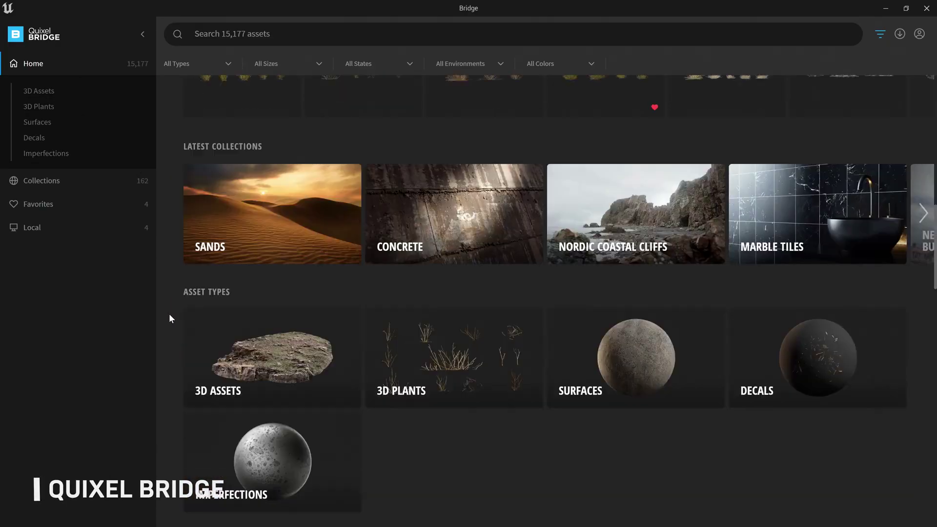
{"action": "scroll", "coordinate": [170, 313], "scroll_direction": "down", "scroll_amount": 3}
{"action": "scroll", "coordinate": [170, 313], "scroll_direction": "down", "scroll_amount": 3}
{"action": "scroll", "coordinate": [169, 314], "scroll_direction": "down", "scroll_amount": 4}
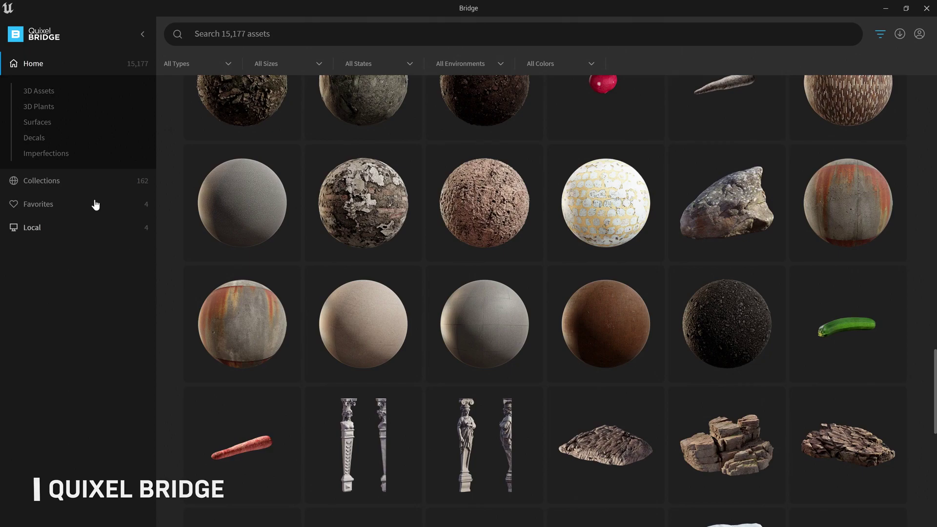
- Find and open the Canyons of Utah collection in Quixel Bridge, shown as a window
{"action": "left_click", "coordinate": [44, 180]}
{"action": "scroll", "coordinate": [167, 313], "scroll_direction": "down", "scroll_amount": 3}
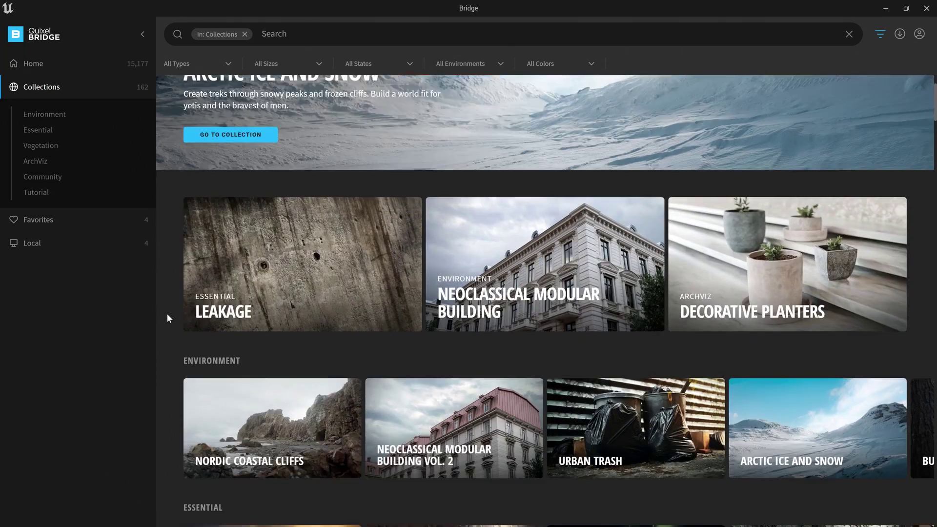
{"action": "scroll", "coordinate": [167, 313], "scroll_direction": "down", "scroll_amount": 5}
{"action": "scroll", "coordinate": [167, 313], "scroll_direction": "down", "scroll_amount": 1}
{"action": "scroll", "coordinate": [167, 315], "scroll_direction": "down", "scroll_amount": 5}
{"action": "scroll", "coordinate": [168, 316], "scroll_direction": "down", "scroll_amount": 1}
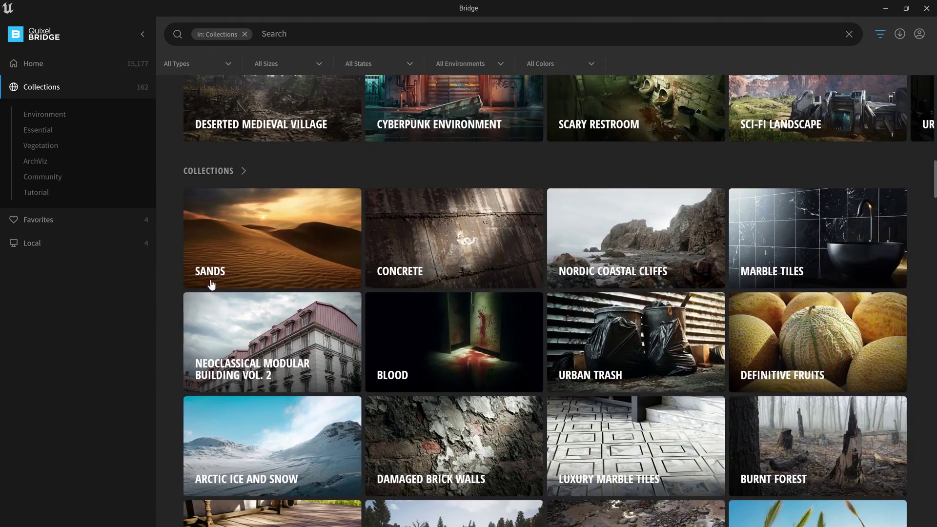
{"action": "left_click", "coordinate": [295, 32]}
{"action": "type", "text": "utah"}
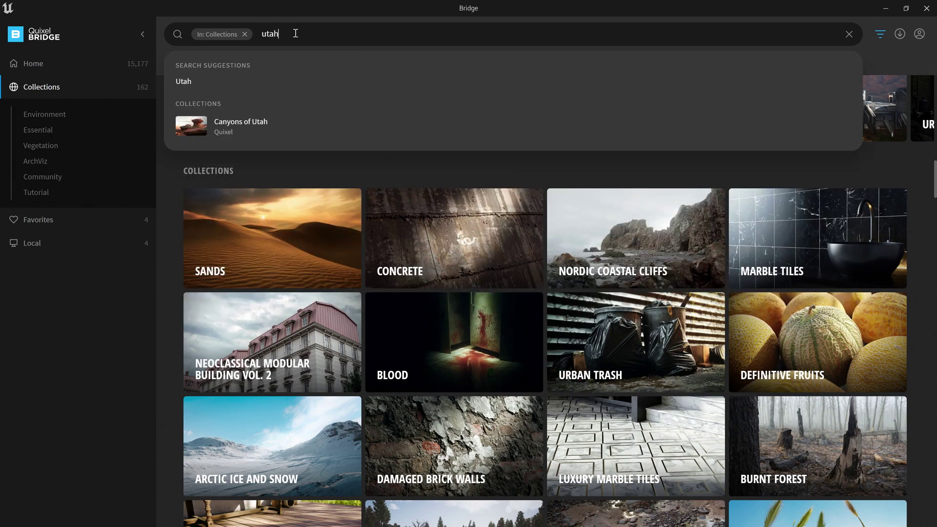
{"action": "left_click", "coordinate": [275, 120]}
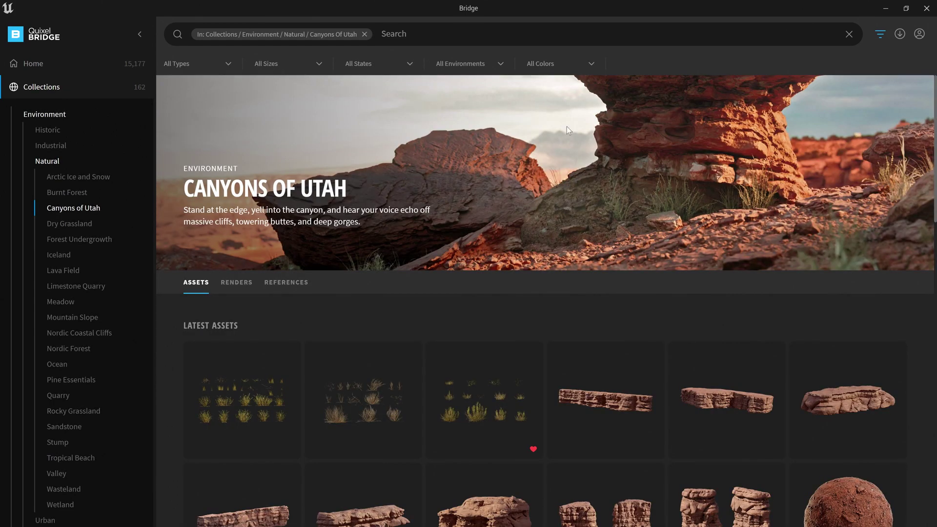
{"action": "left_click", "coordinate": [906, 8]}
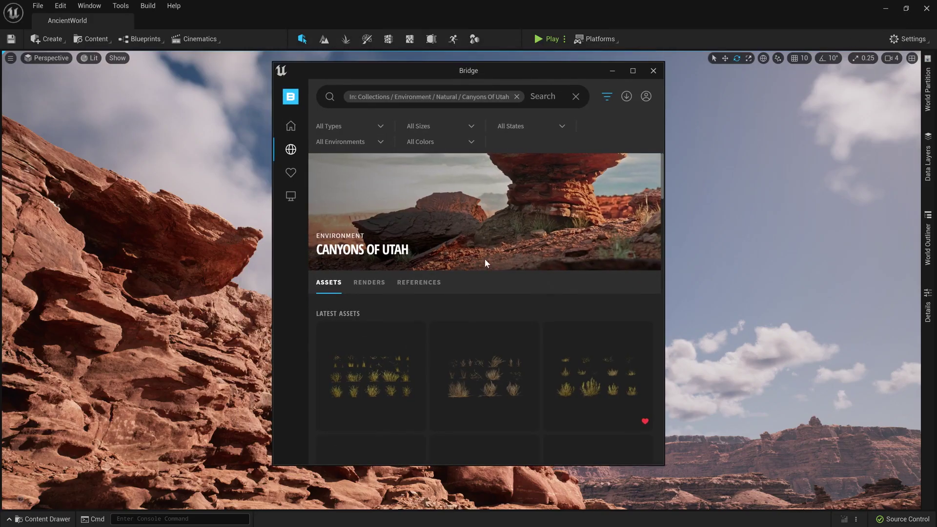
{"action": "scroll", "coordinate": [484, 259], "scroll_direction": "down", "scroll_amount": 5}
{"action": "scroll", "coordinate": [488, 285], "scroll_direction": "down", "scroll_amount": 2}
{"action": "scroll", "coordinate": [488, 286], "scroll_direction": "down", "scroll_amount": 3}
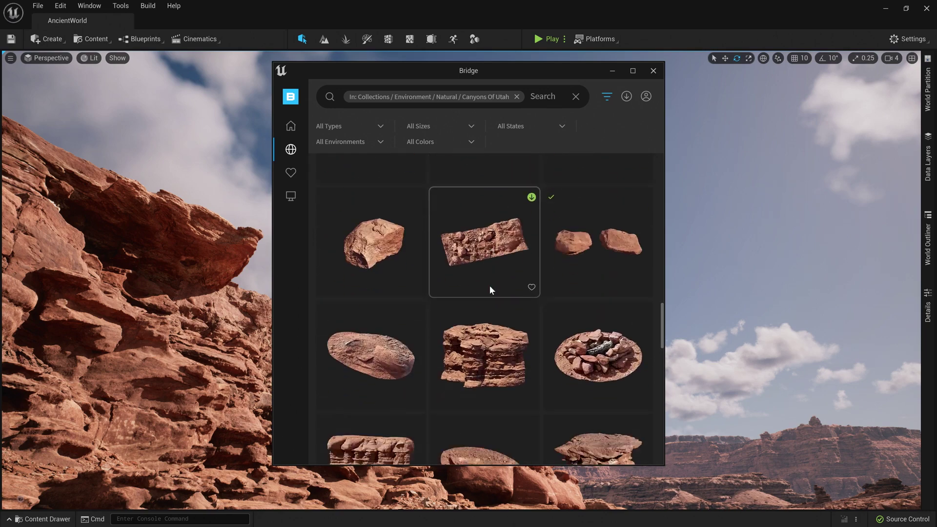
{"action": "scroll", "coordinate": [490, 288], "scroll_direction": "down", "scroll_amount": 2}
{"action": "scroll", "coordinate": [490, 289], "scroll_direction": "down", "scroll_amount": 2}
{"action": "scroll", "coordinate": [490, 289], "scroll_direction": "down", "scroll_amount": 2}
{"action": "scroll", "coordinate": [490, 289], "scroll_direction": "down", "scroll_amount": 2}
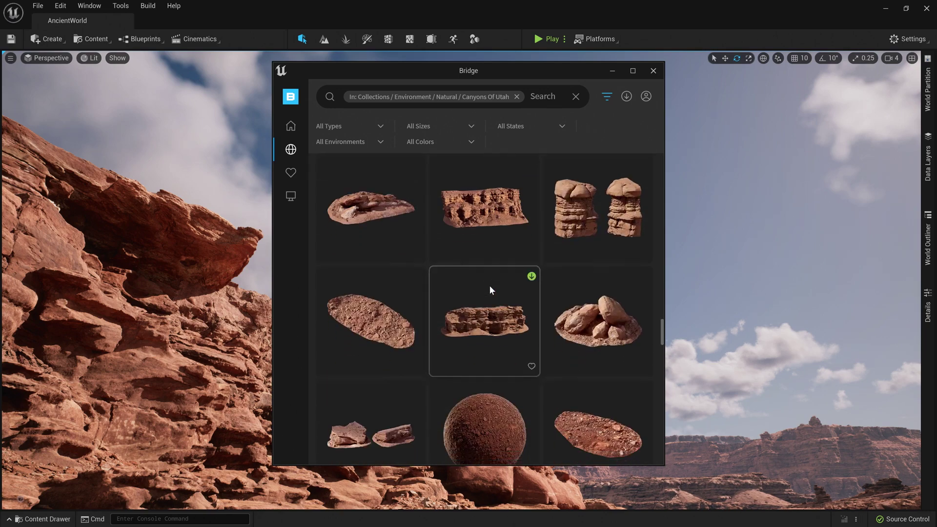
{"action": "scroll", "coordinate": [489, 284], "scroll_direction": "down", "scroll_amount": 2}
{"action": "scroll", "coordinate": [490, 286], "scroll_direction": "down", "scroll_amount": 2}
{"action": "scroll", "coordinate": [490, 285], "scroll_direction": "down", "scroll_amount": 2}
{"action": "scroll", "coordinate": [490, 285], "scroll_direction": "down", "scroll_amount": 2}
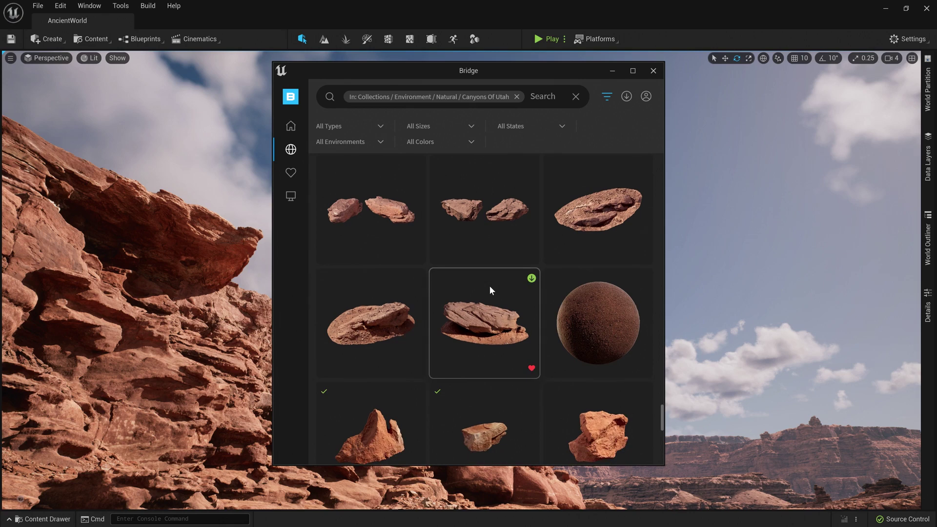
{"action": "scroll", "coordinate": [489, 291], "scroll_direction": "down", "scroll_amount": 2}
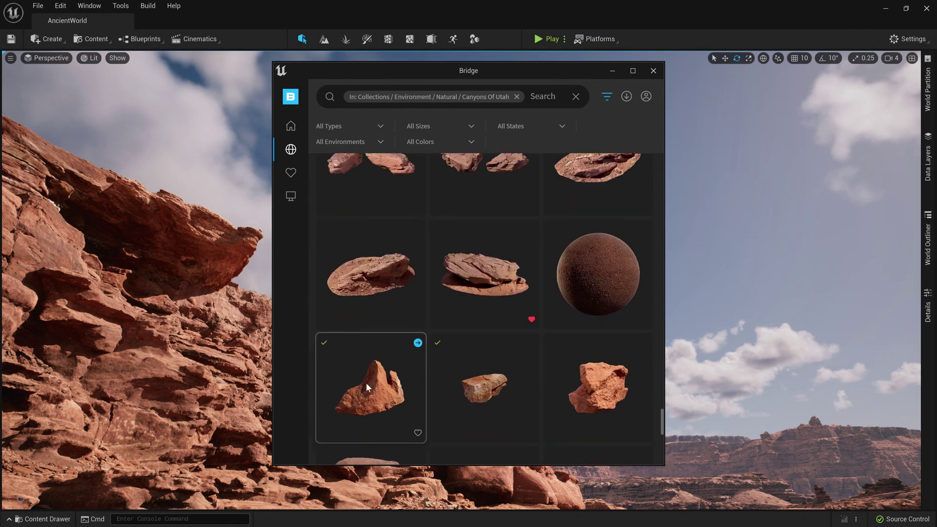
- Drop a red Utah rock into the canyon level and frame it in the view
{"action": "left_click_drag", "start_coordinate": [358, 385], "coordinate": [444, 361]}
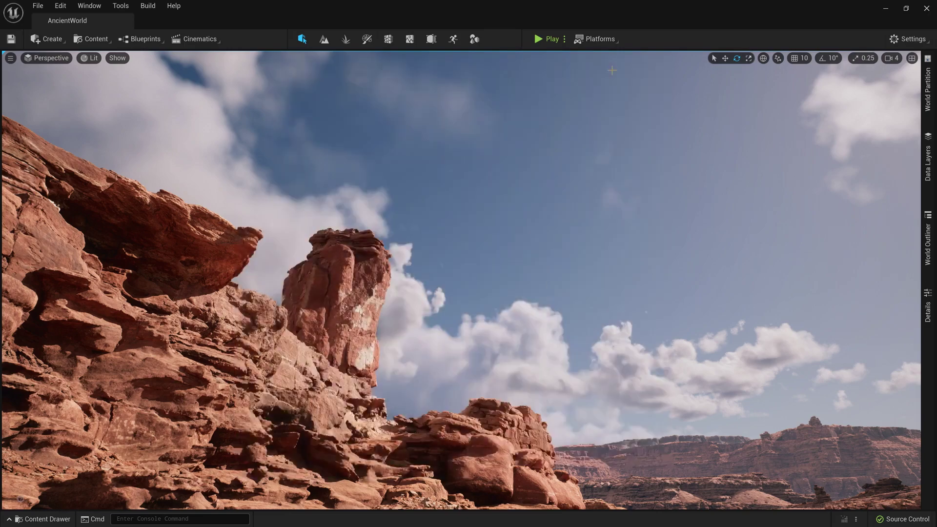
{"action": "left_click_drag", "start_coordinate": [443, 361], "coordinate": [463, 280]}
{"action": "key", "text": "f"}
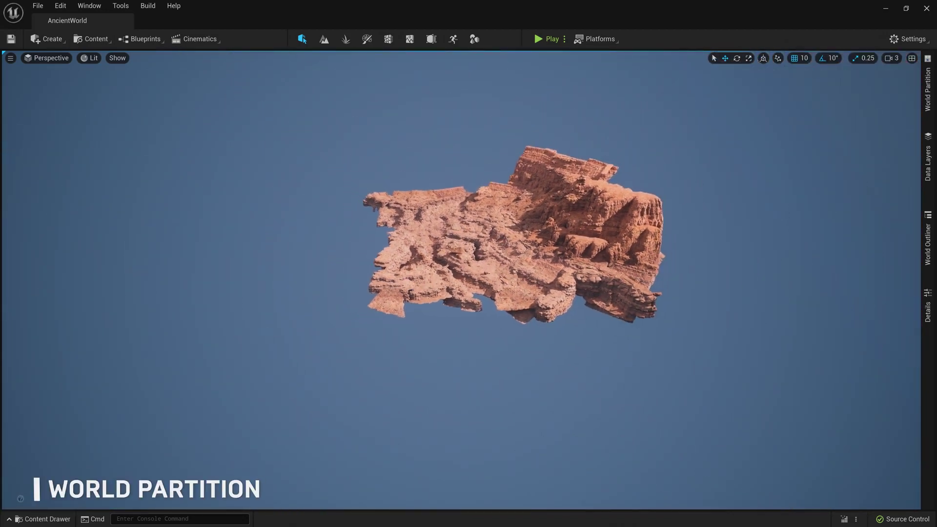
- Load a larger block of cells from the World Partition minimap, then close the map
{"action": "left_click", "coordinate": [927, 107]}
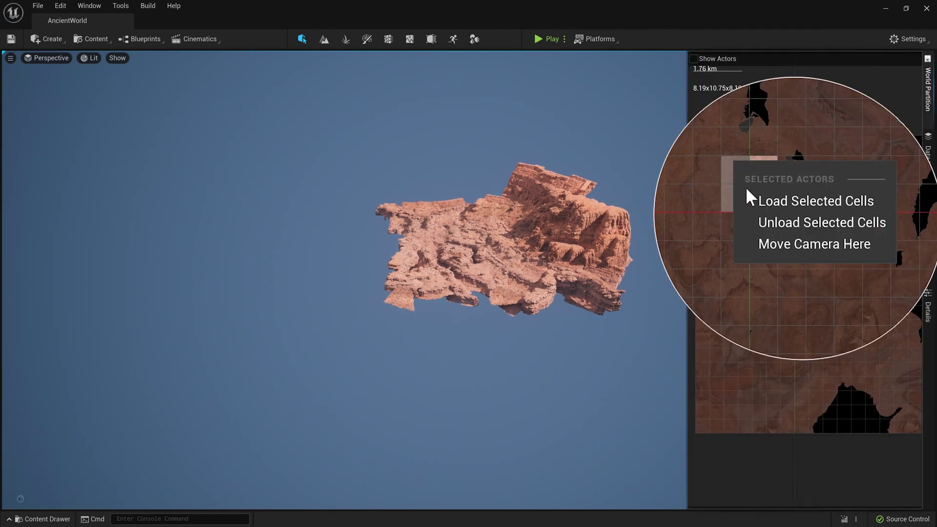
{"action": "left_click", "coordinate": [750, 203]}
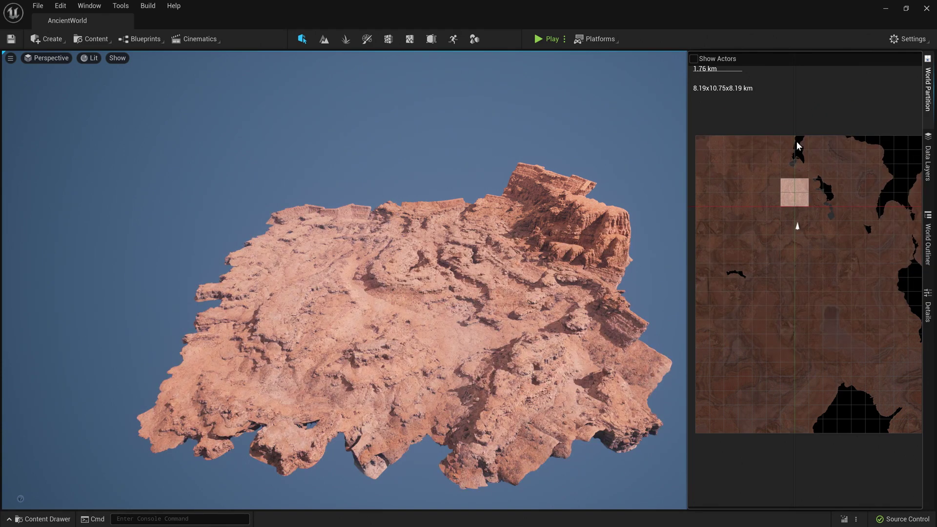
{"action": "left_click_drag", "start_coordinate": [774, 167], "coordinate": [816, 212]}
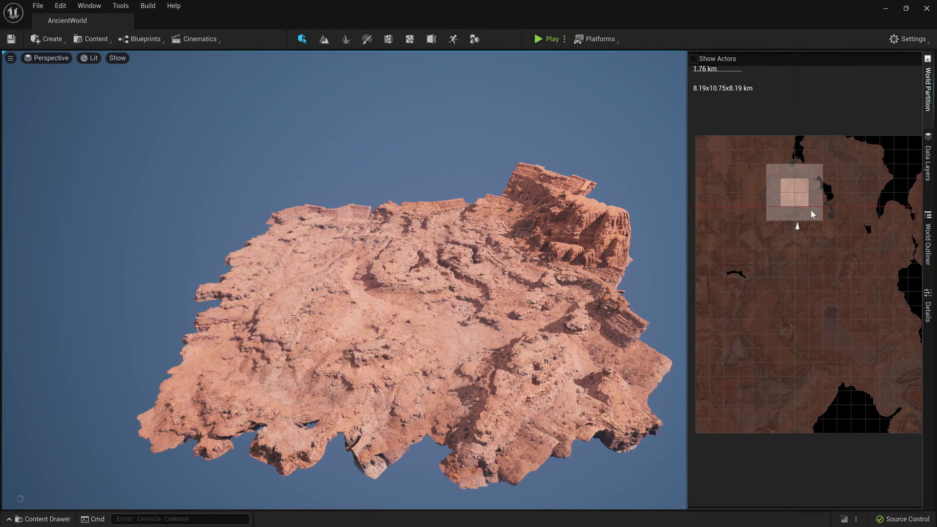
{"action": "right_click", "coordinate": [810, 211]}
{"action": "left_click", "coordinate": [815, 231]}
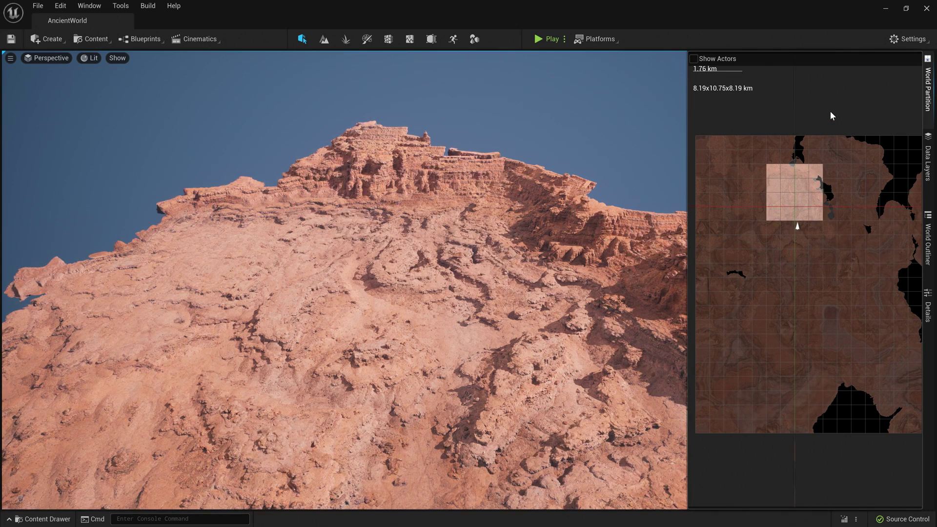
{"action": "left_click", "coordinate": [854, 41]}
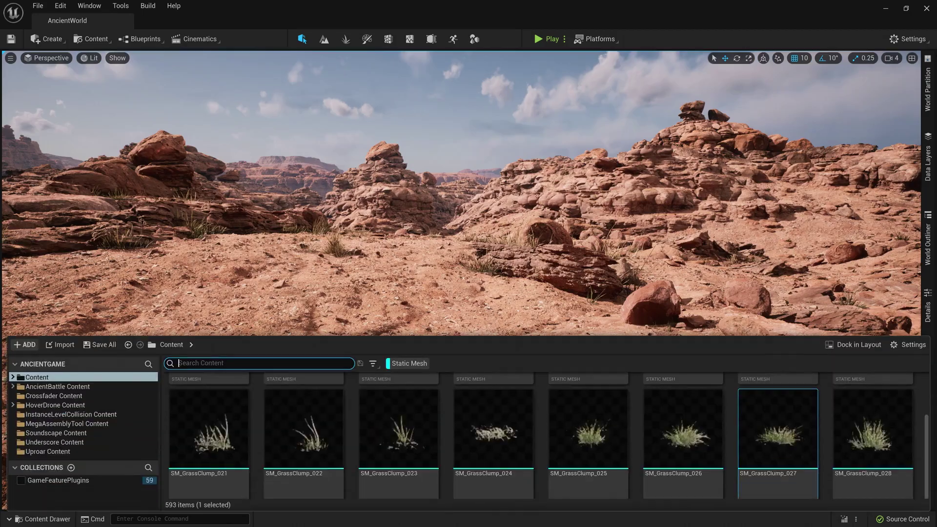
- Drop three SM_GrassClump meshes: foreground, middle ground and beside the rocks
{"action": "left_click_drag", "start_coordinate": [666, 391], "coordinate": [329, 307]}
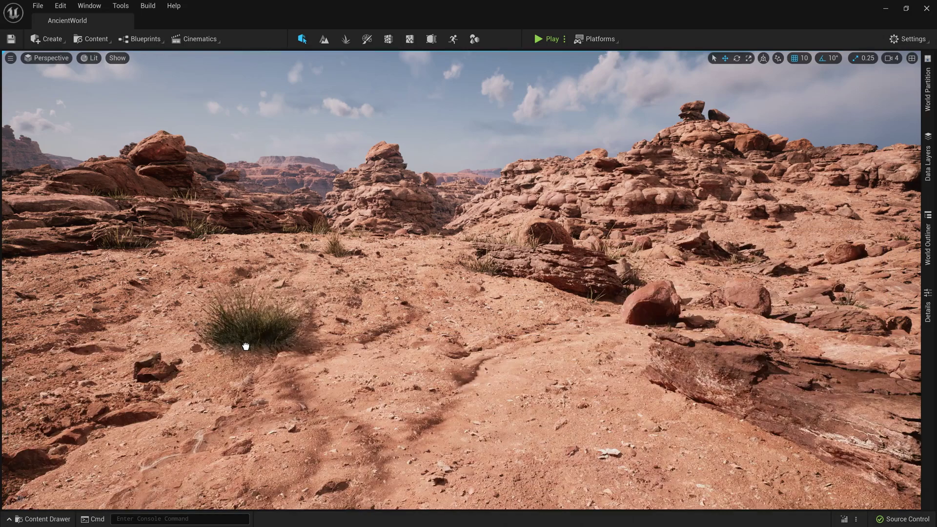
{"action": "key", "text": "ctrl+space"}
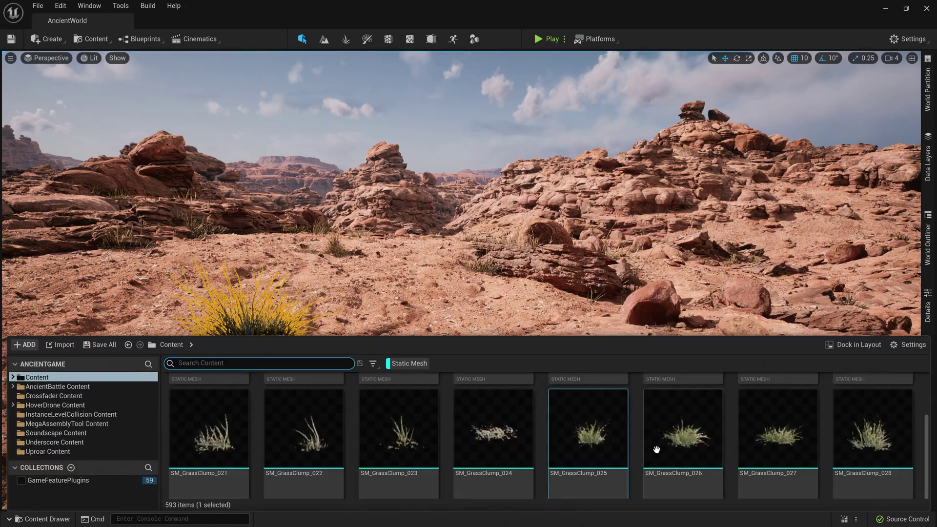
{"action": "left_click_drag", "start_coordinate": [654, 443], "coordinate": [479, 296]}
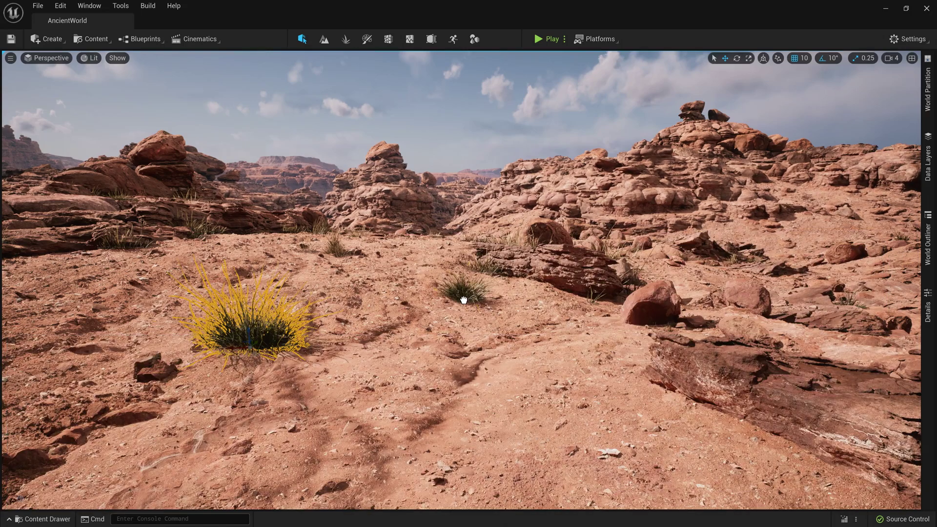
{"action": "key", "text": "ctrl+space"}
{"action": "left_click_drag", "start_coordinate": [753, 450], "coordinate": [585, 332]}
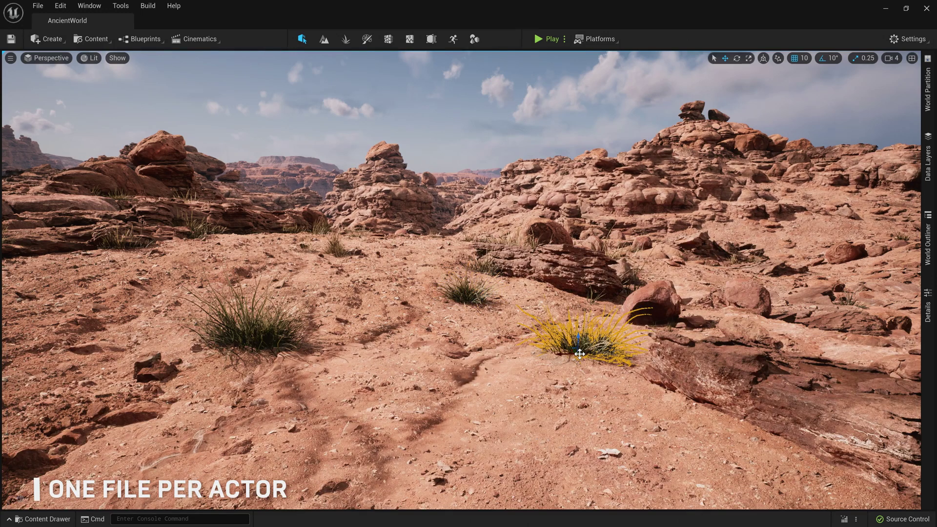
{"action": "left_click", "coordinate": [122, 6]}
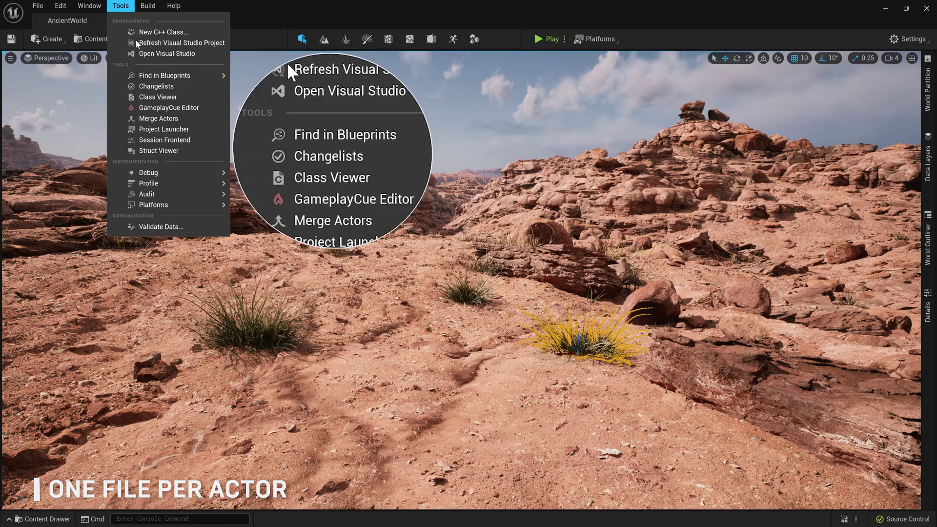
- Open Tools > Changelists to see the pending new-actor files
{"action": "left_click", "coordinate": [156, 87]}
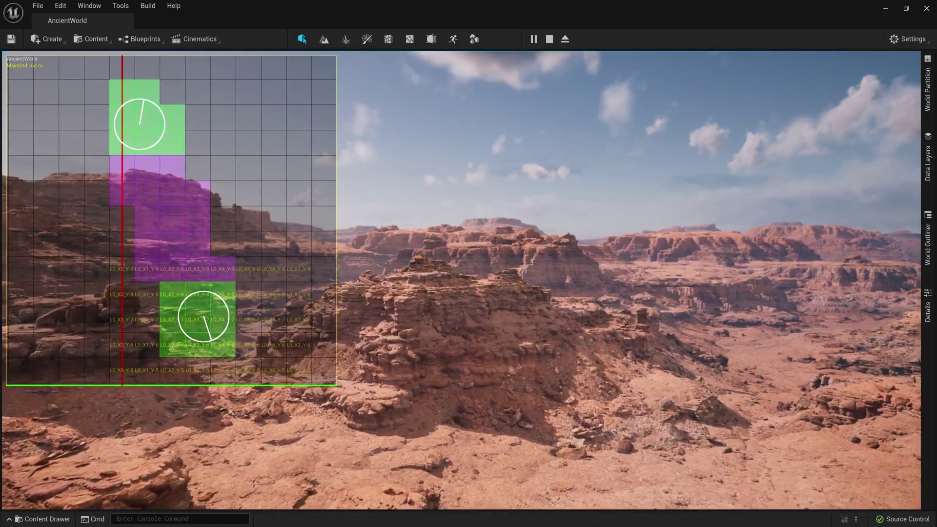
- Stop play and set the campfire data layer to load in the editor
{"action": "key", "text": "Escape"}
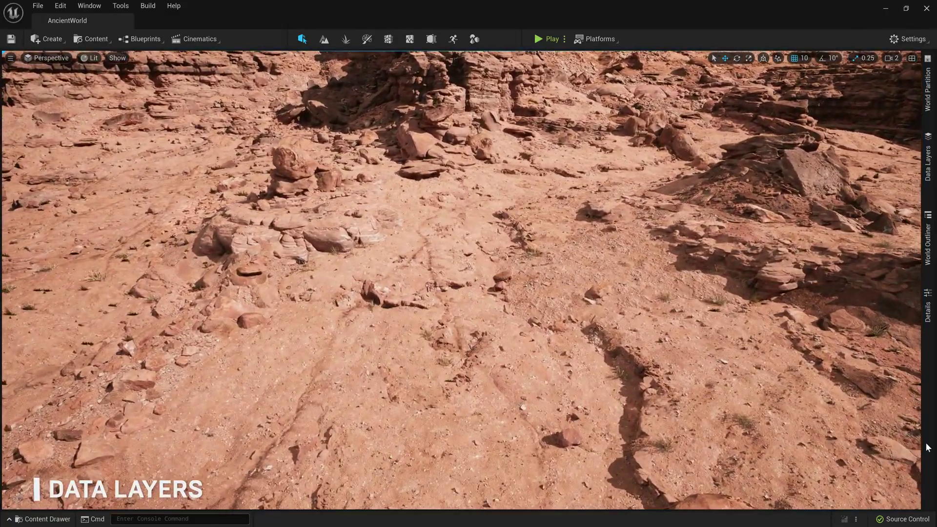
{"action": "left_click", "coordinate": [923, 157]}
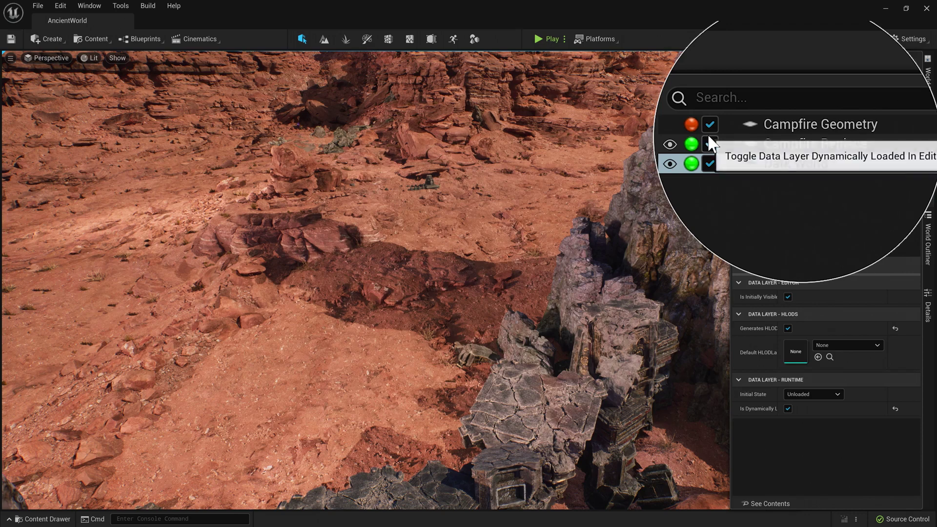
{"action": "left_click", "coordinate": [709, 144]}
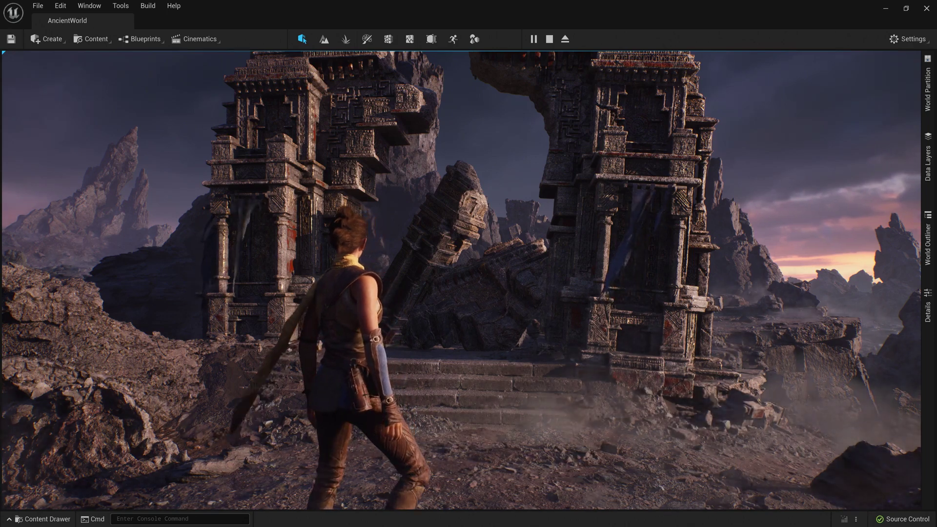
- Open the AncientBattle data asset; expand Level Instances, Abilities, Input and Components
{"action": "key", "text": "ctrl+space"}
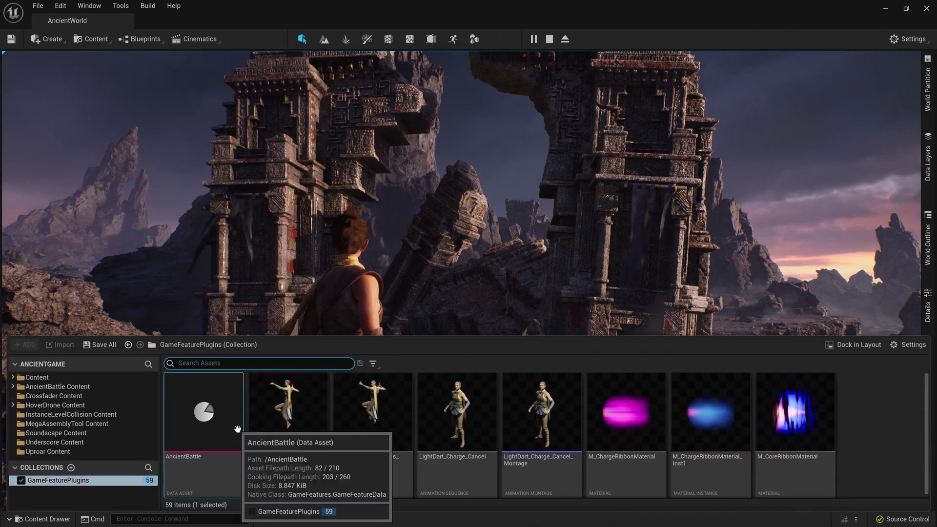
{"action": "double_click", "coordinate": [238, 429]}
{"action": "left_click", "coordinate": [171, 230]}
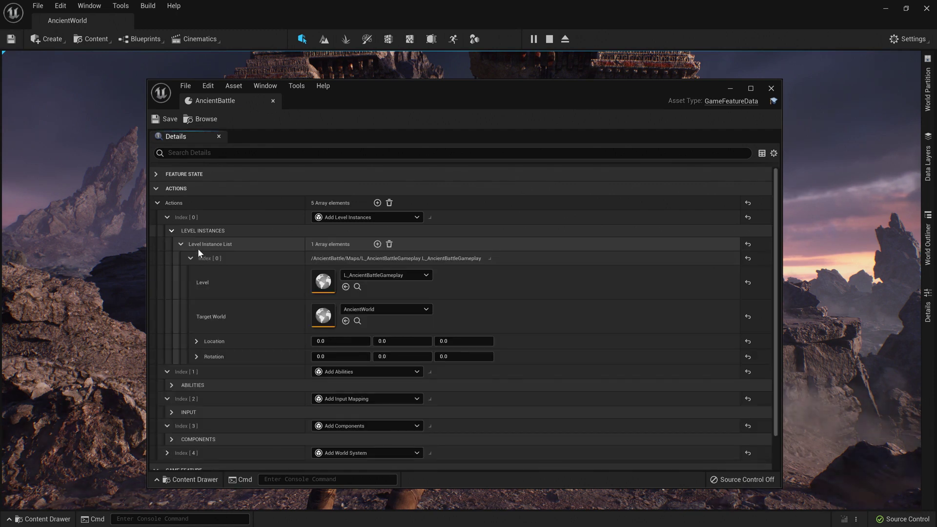
{"action": "scroll", "coordinate": [271, 308], "scroll_direction": "down", "scroll_amount": 1}
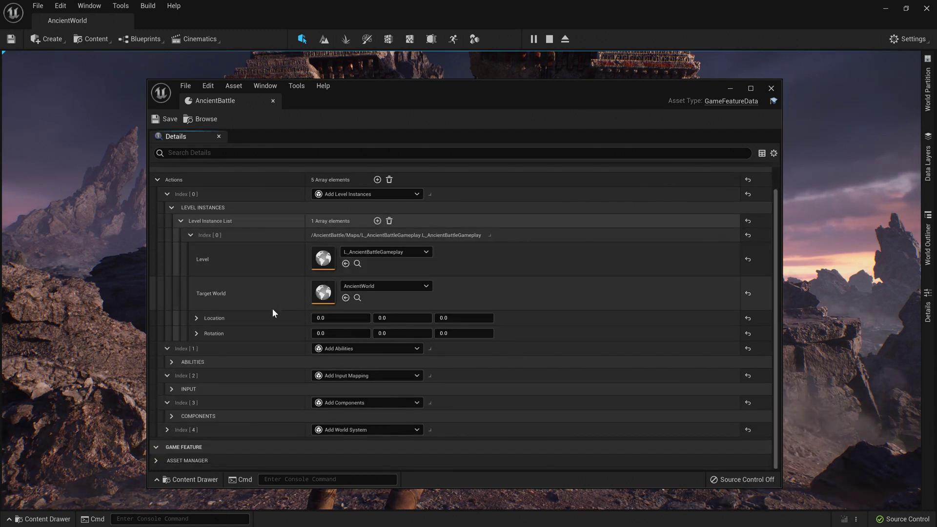
{"action": "left_click", "coordinate": [173, 361]}
{"action": "scroll", "coordinate": [274, 352], "scroll_direction": "down", "scroll_amount": 3}
{"action": "scroll", "coordinate": [275, 352], "scroll_direction": "down", "scroll_amount": 2}
{"action": "scroll", "coordinate": [275, 351], "scroll_direction": "down", "scroll_amount": 3}
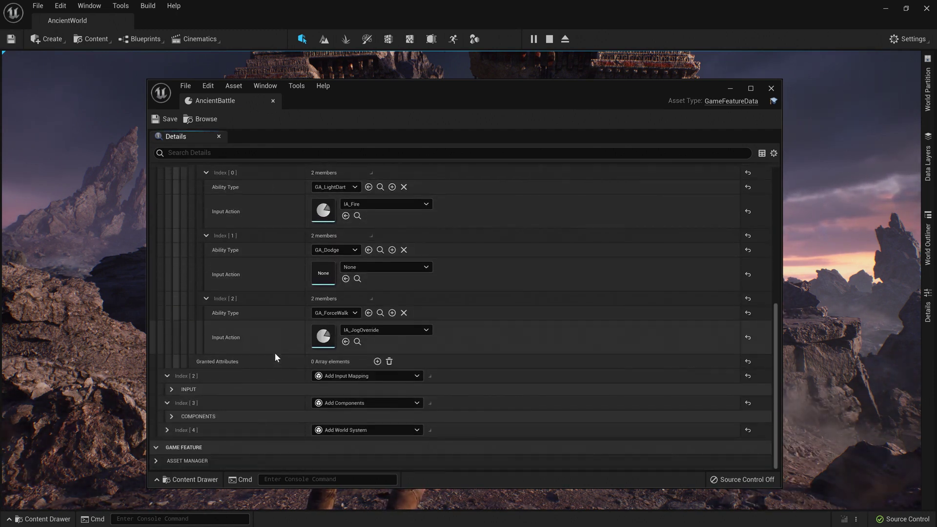
{"action": "left_click", "coordinate": [173, 388]}
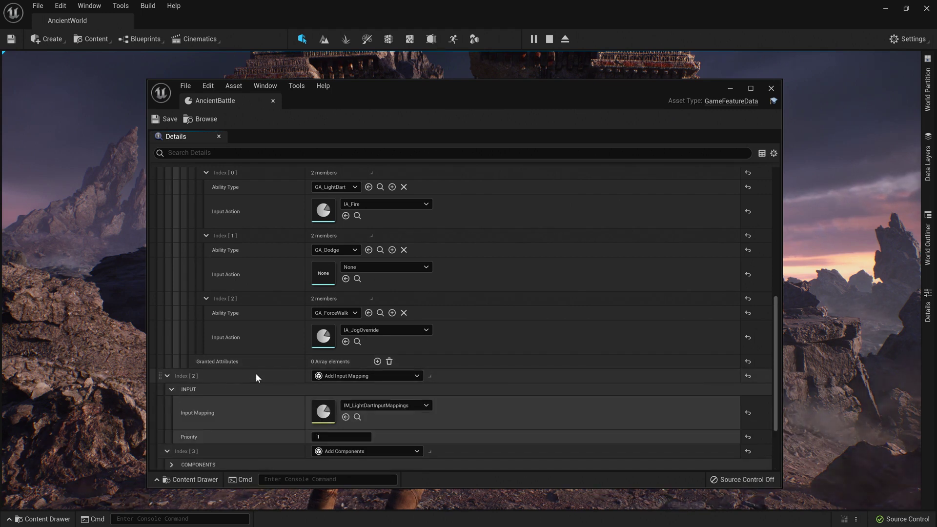
{"action": "scroll", "coordinate": [256, 378], "scroll_direction": "down", "scroll_amount": 2}
{"action": "left_click", "coordinate": [171, 416]}
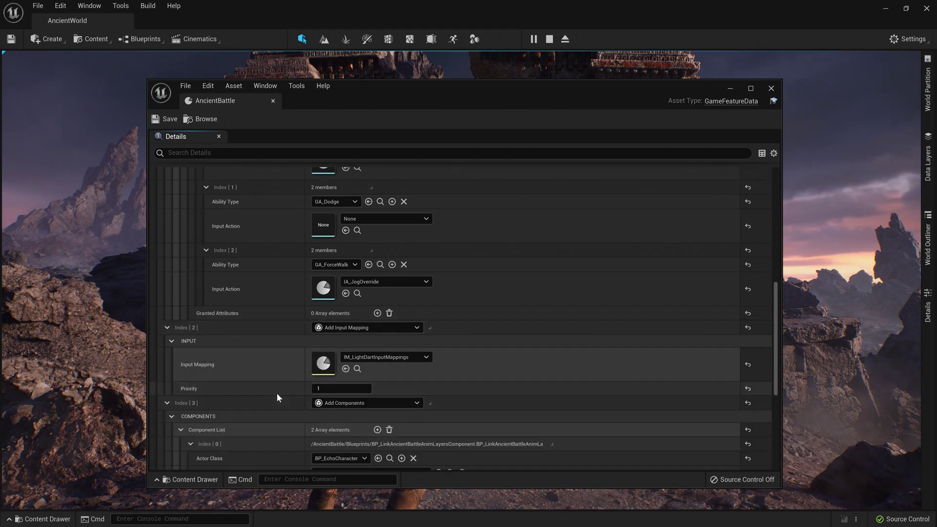
{"action": "scroll", "coordinate": [277, 393], "scroll_direction": "down", "scroll_amount": 3}
{"action": "scroll", "coordinate": [277, 393], "scroll_direction": "down", "scroll_amount": 2}
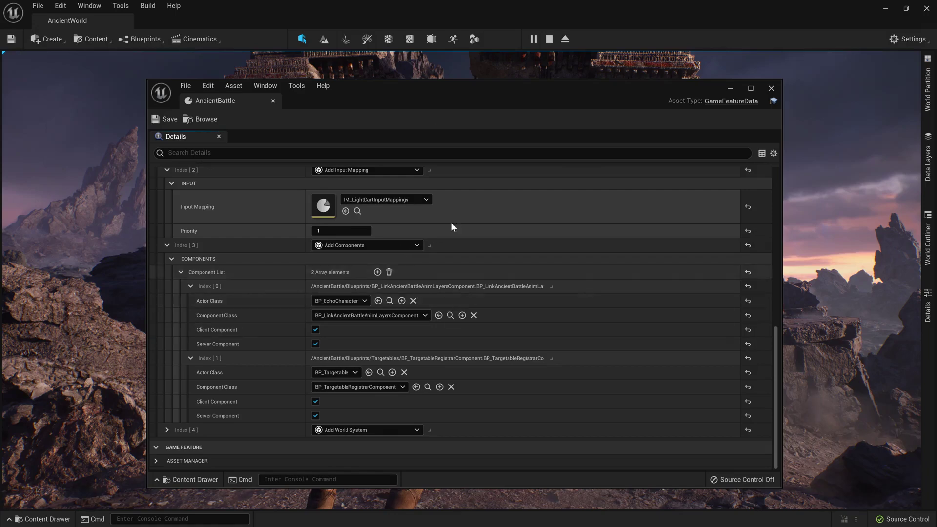
- Minimize the AncientBattle editor, fire the light dart at the ruins, and browse the collection
{"action": "left_click", "coordinate": [730, 88]}
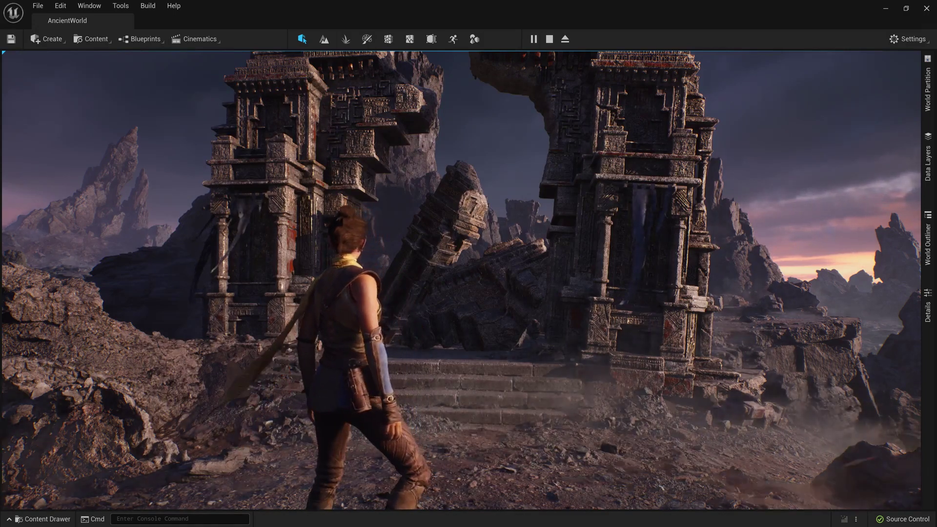
{"action": "left_click", "coordinate": [461, 237]}
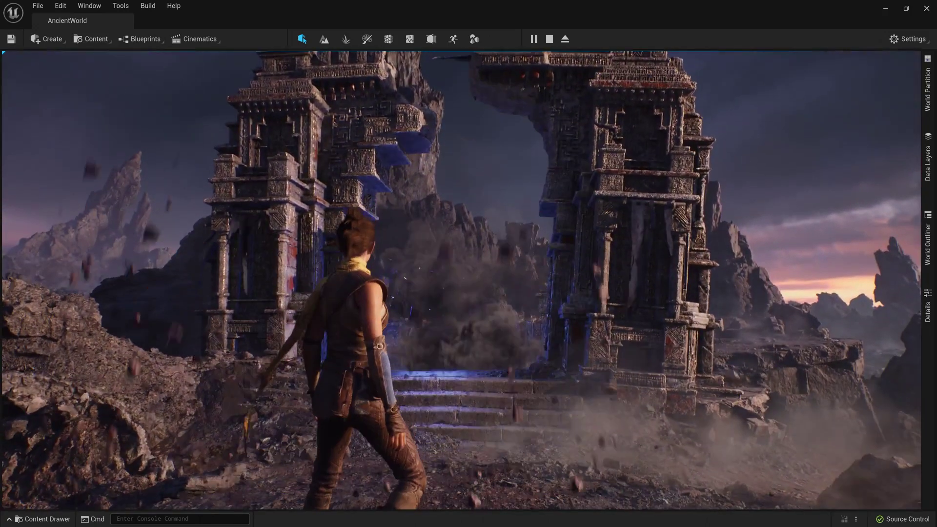
{"action": "key", "text": "ctrl+space"}
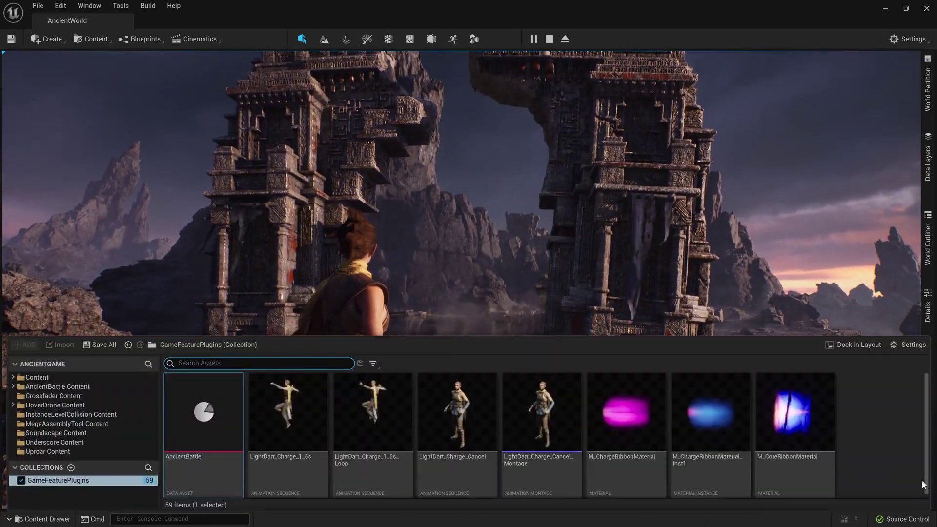
{"action": "scroll", "coordinate": [923, 485], "scroll_direction": "down", "scroll_amount": 3}
{"action": "scroll", "coordinate": [923, 484], "scroll_direction": "down", "scroll_amount": 3}
{"action": "scroll", "coordinate": [922, 485], "scroll_direction": "down", "scroll_amount": 2}
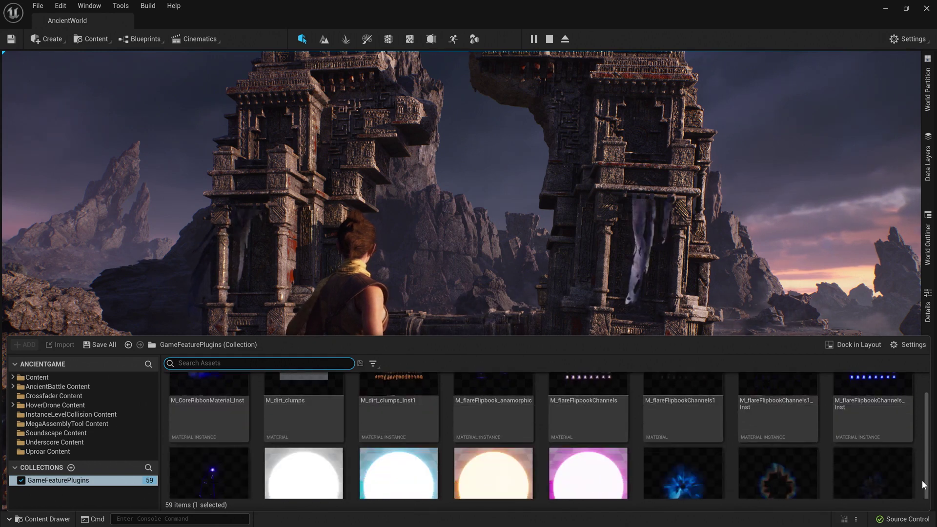
{"action": "scroll", "coordinate": [922, 484], "scroll_direction": "down", "scroll_amount": 2}
{"action": "scroll", "coordinate": [922, 484], "scroll_direction": "down", "scroll_amount": 2}
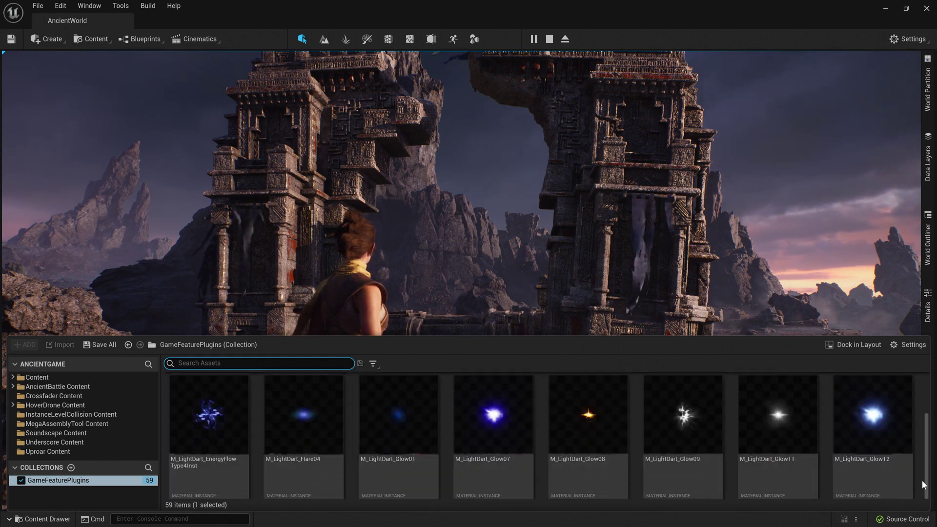
{"action": "scroll", "coordinate": [921, 479], "scroll_direction": "down", "scroll_amount": 2}
{"action": "scroll", "coordinate": [921, 480], "scroll_direction": "down", "scroll_amount": 2}
{"action": "scroll", "coordinate": [922, 480], "scroll_direction": "down", "scroll_amount": 2}
{"action": "scroll", "coordinate": [921, 479], "scroll_direction": "down", "scroll_amount": 2}
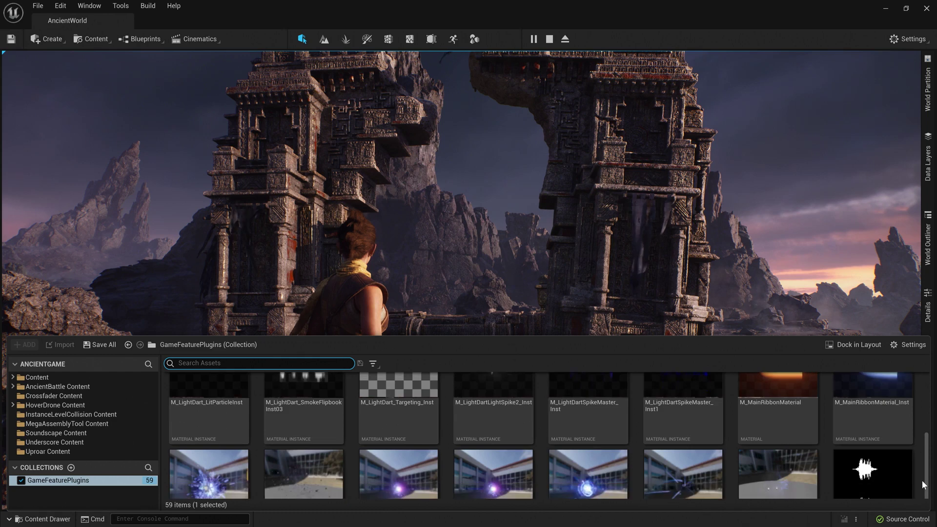
{"action": "scroll", "coordinate": [921, 480], "scroll_direction": "down", "scroll_amount": 2}
{"action": "scroll", "coordinate": [922, 480], "scroll_direction": "down", "scroll_amount": 2}
{"action": "scroll", "coordinate": [921, 480], "scroll_direction": "down", "scroll_amount": 2}
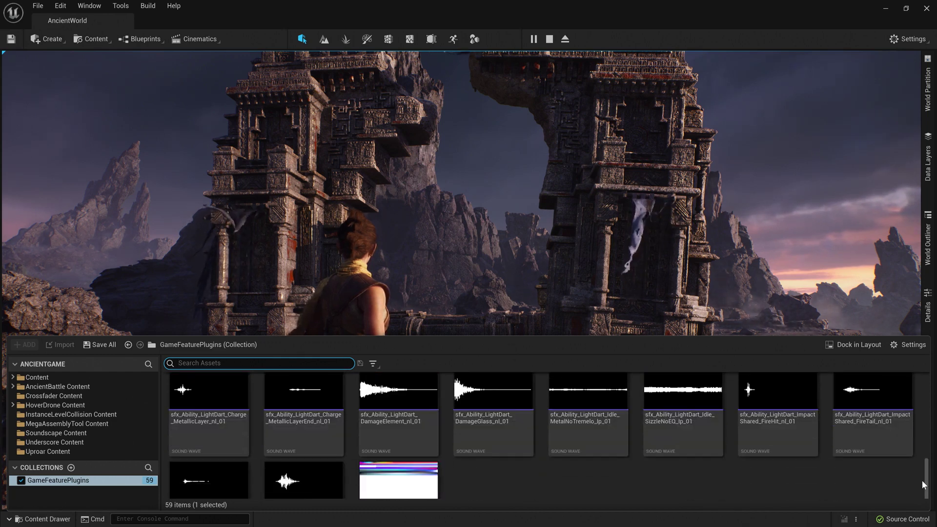
{"action": "scroll", "coordinate": [922, 479], "scroll_direction": "down", "scroll_amount": 1}
{"action": "scroll", "coordinate": [921, 479], "scroll_direction": "down", "scroll_amount": 1}
{"action": "scroll", "coordinate": [921, 480], "scroll_direction": "down", "scroll_amount": 1, "text": "ctrl"}
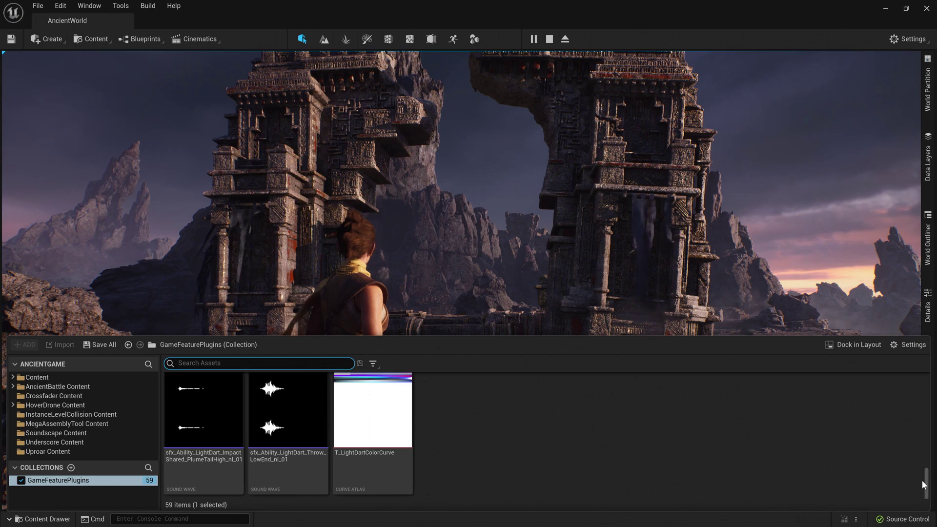
{"action": "key", "text": "ctrl+space"}
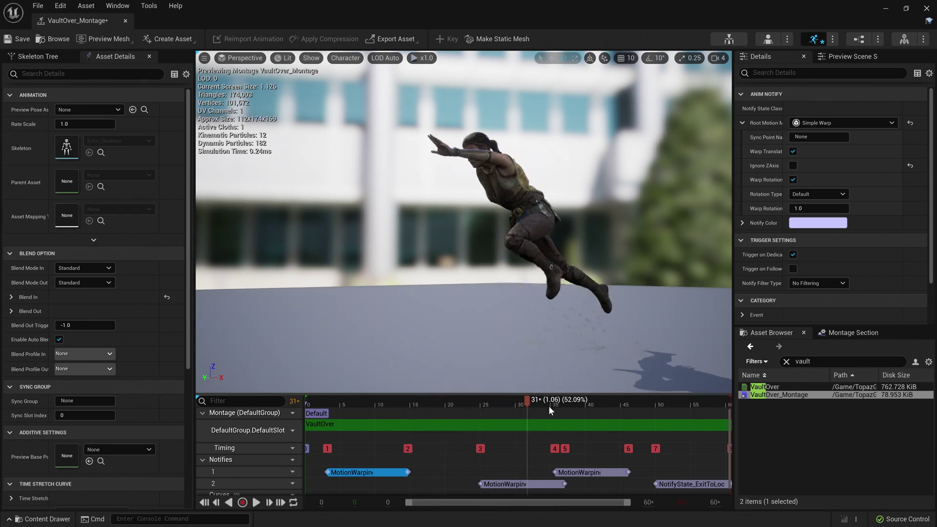
- Scrub the VaultOver_Montage timeline back to frame 16
{"action": "left_click_drag", "start_coordinate": [474, 424], "coordinate": [425, 437]}
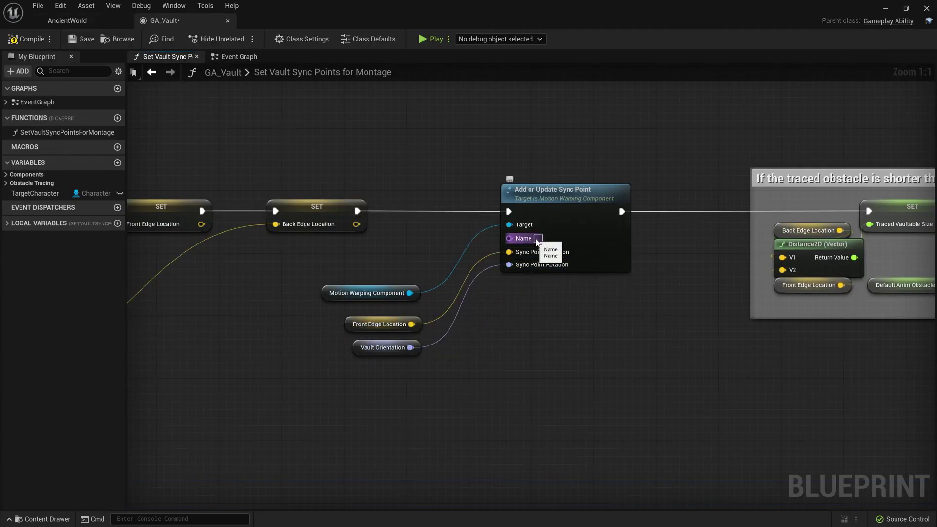
{"action": "type", "text": "FrontEd"}
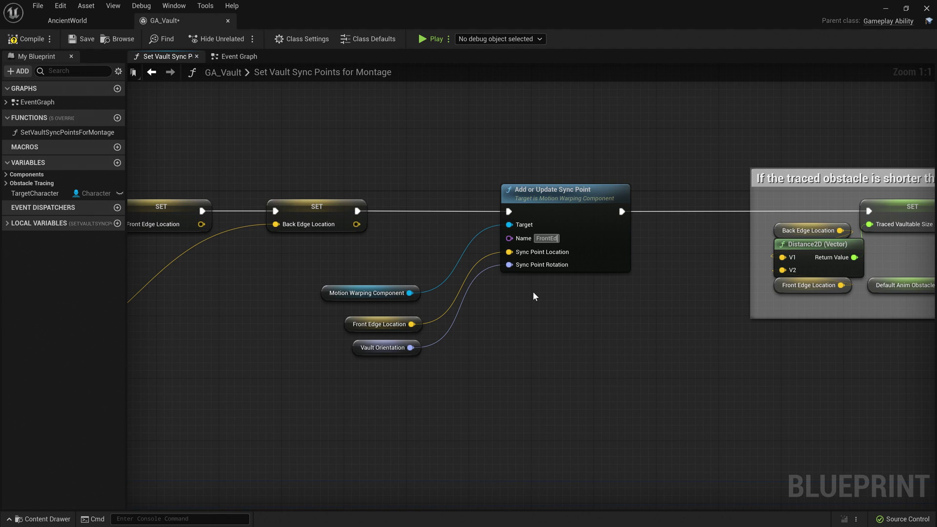
{"action": "type", "text": "ge"}
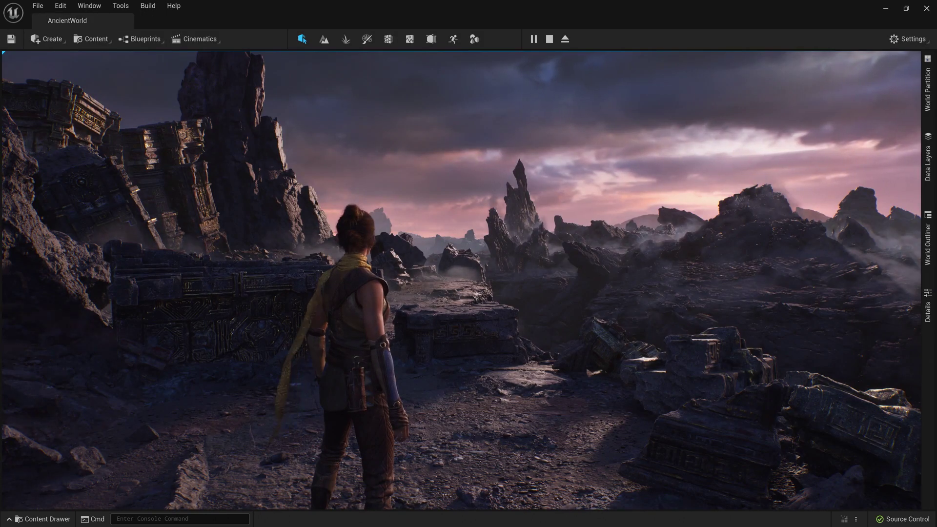
{"action": "type", "text": "w"}
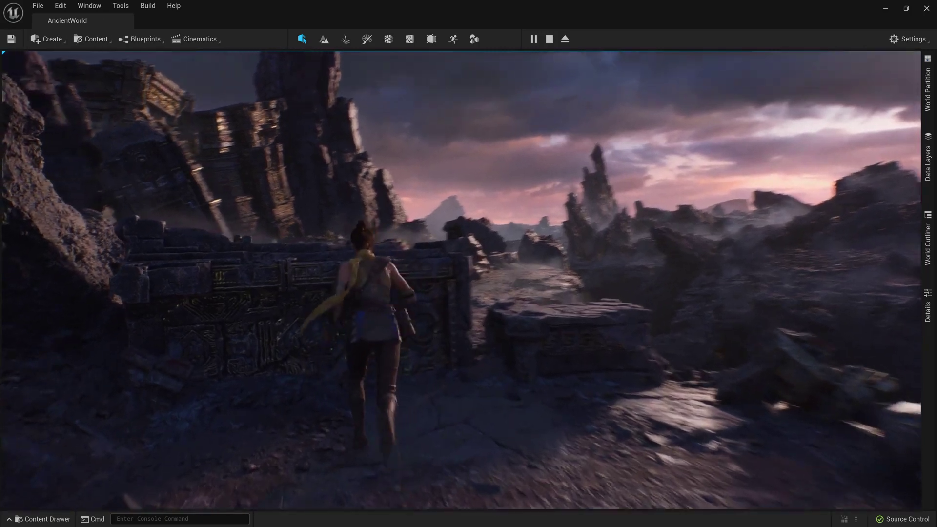
- In Play-In-Editor, run and vault the character over the carved stone walls and blocks
{"action": "key", "text": "space"}
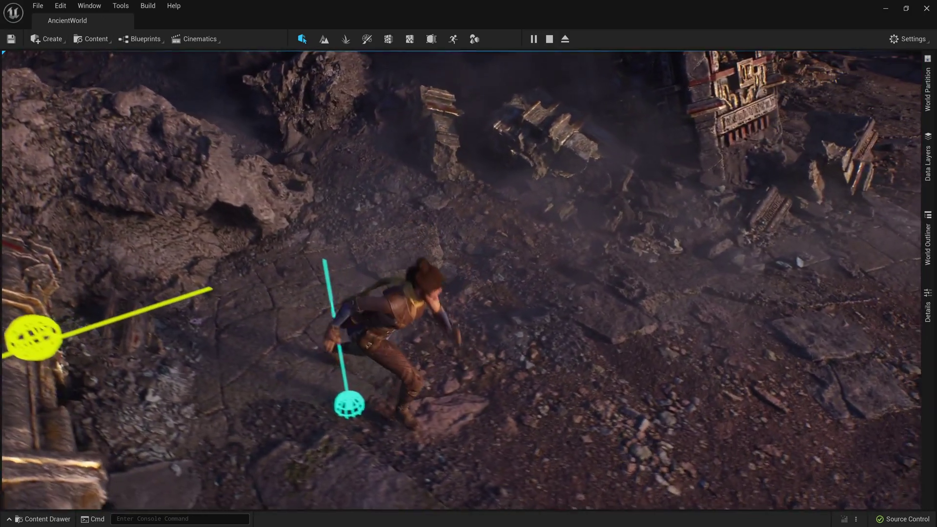
{"action": "key", "text": "a"}
{"action": "key", "text": "space"}
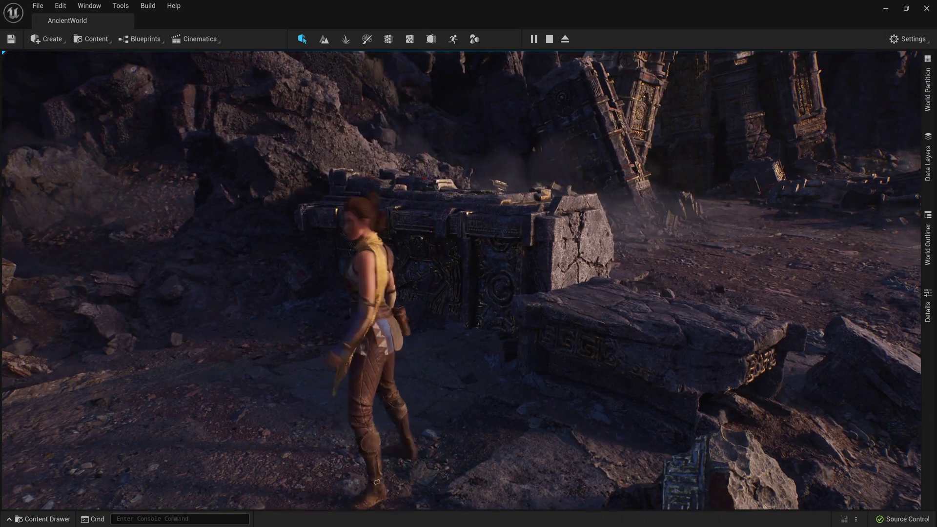
{"action": "key", "text": "w"}
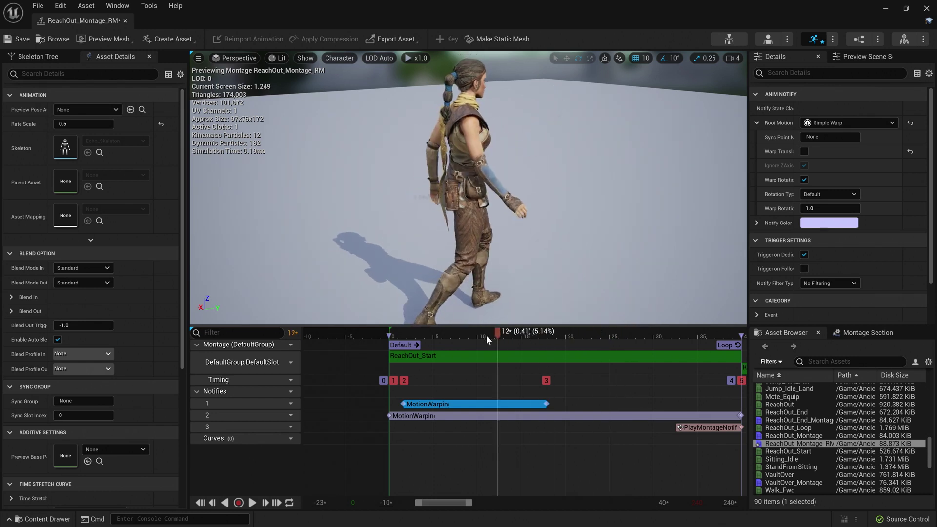
- At frame 17, set the Motion Warping notify's sync point name to FacingRotation
{"action": "left_click", "coordinate": [546, 331]}
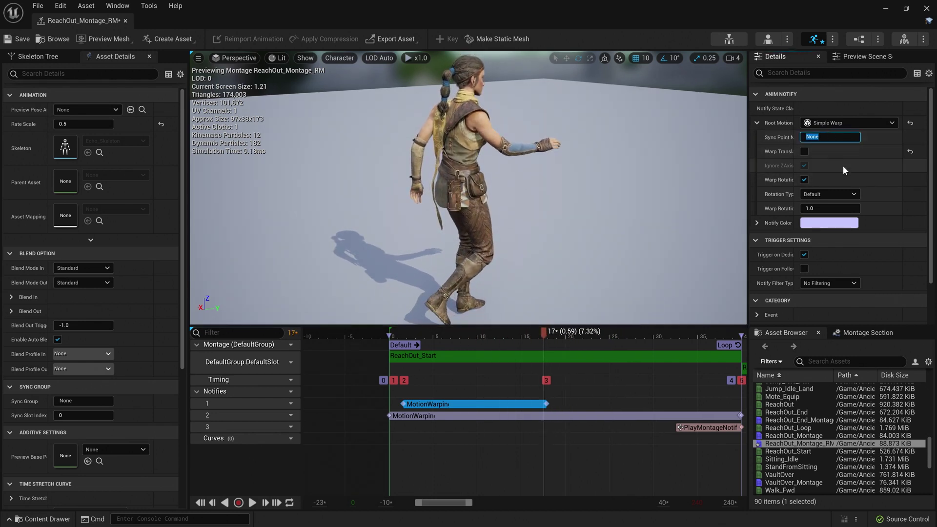
{"action": "type", "text": "FacingRotati"}
{"action": "key", "text": "Return"}
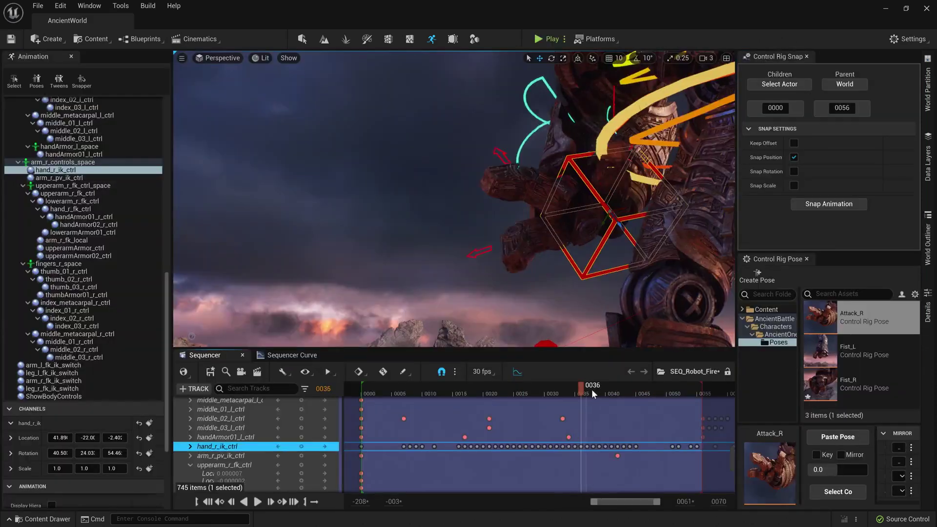
- Select all the right-hand finger controls in SEQ_Robot_Fire's control rig
{"action": "left_click", "coordinate": [833, 488]}
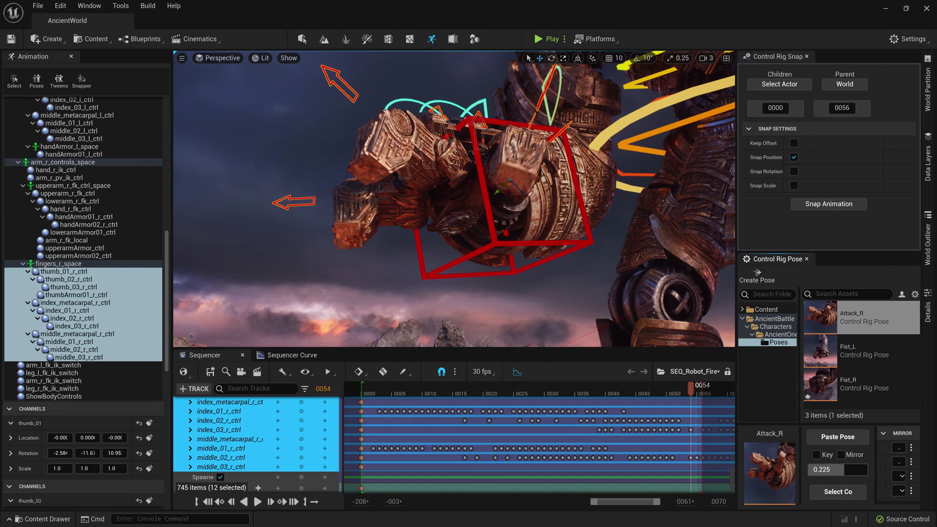
- Scrub the fire animation and select the Ancient's chest gear and chest plate
{"action": "mouse_move", "coordinate": [690, 391]}
{"action": "left_mouse_down"}
{"action": "mouse_move", "coordinate": [607, 380]}
{"action": "mouse_move", "coordinate": [633, 396]}
{"action": "mouse_move", "coordinate": [688, 388]}
{"action": "left_mouse_up"}
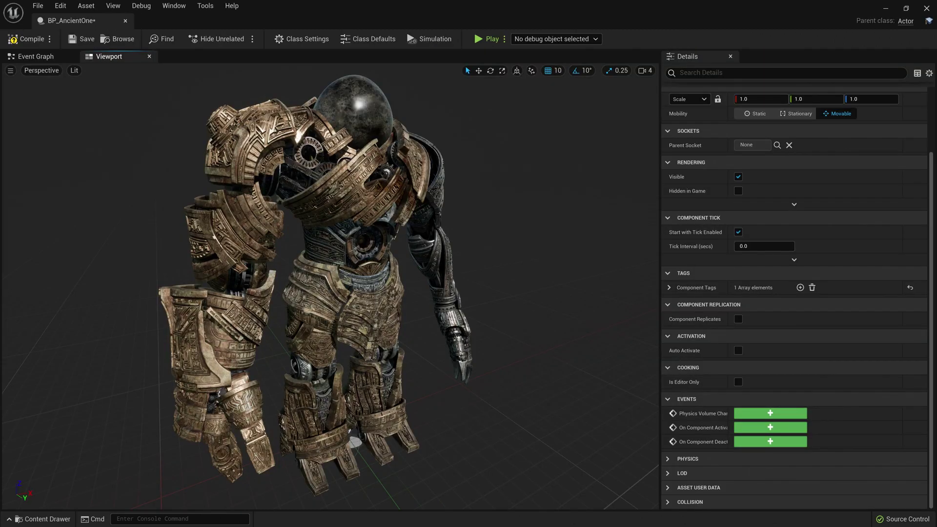
{"action": "left_click", "coordinate": [322, 175]}
{"action": "left_click", "coordinate": [338, 185]}
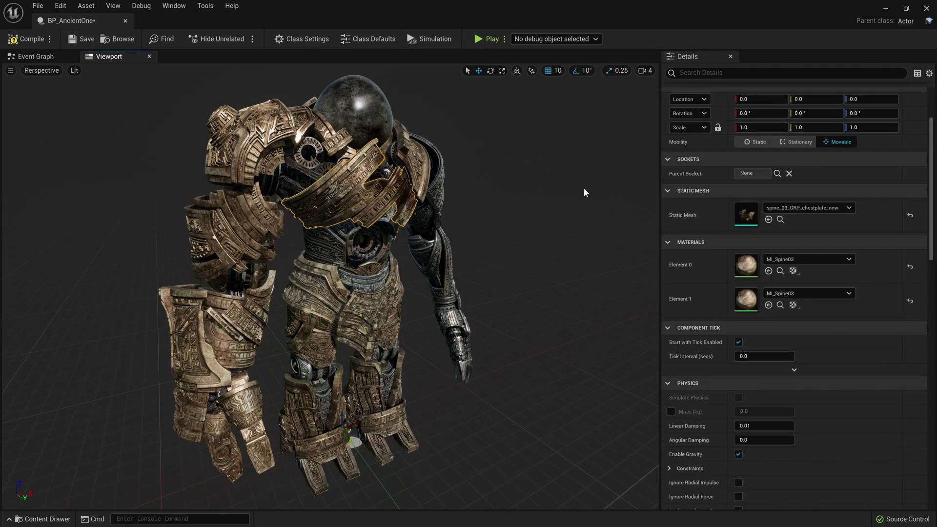
- Inspect the chest plate Static Mesh, then rotate body_ctrl and scrub back to frame 49
{"action": "left_click", "coordinate": [782, 221]}
{"action": "double_click", "coordinate": [513, 399]}
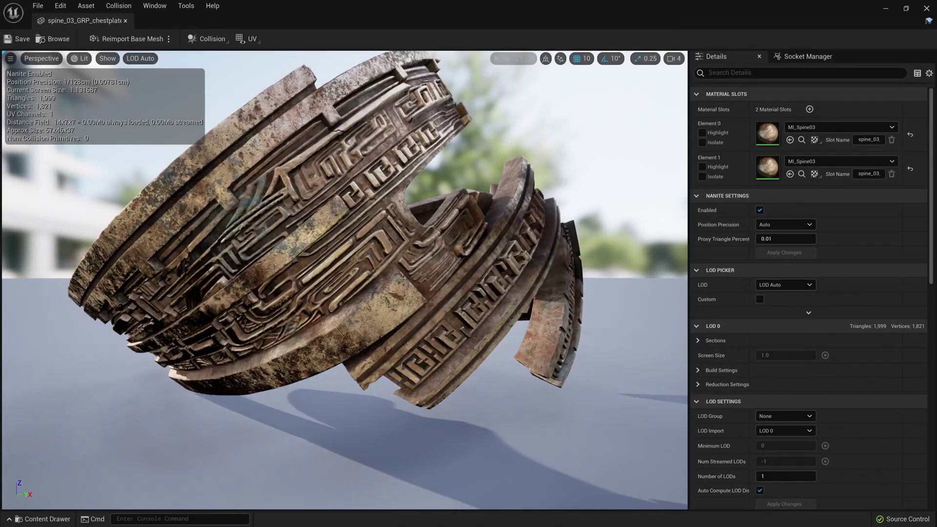
{"action": "left_click_drag", "start_coordinate": [344, 279], "coordinate": [292, 293]}
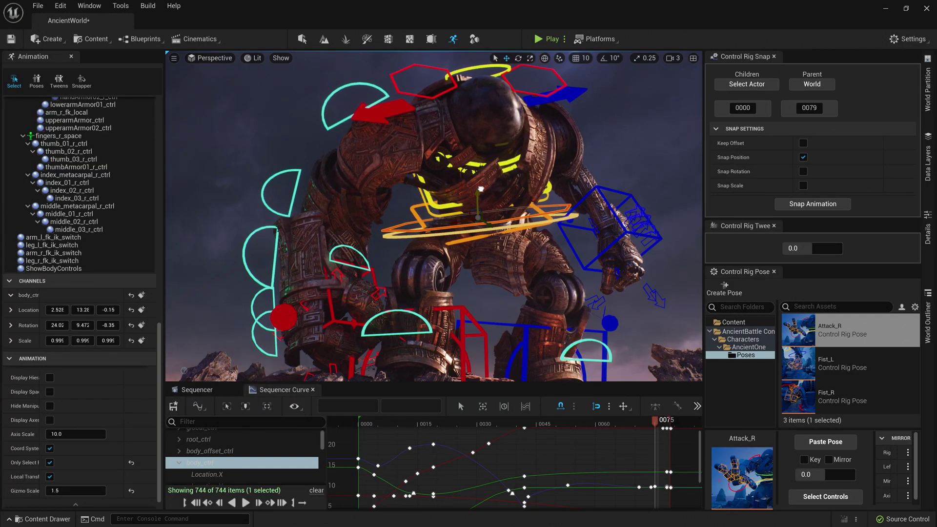
{"action": "left_click_drag", "start_coordinate": [514, 213], "coordinate": [475, 176]}
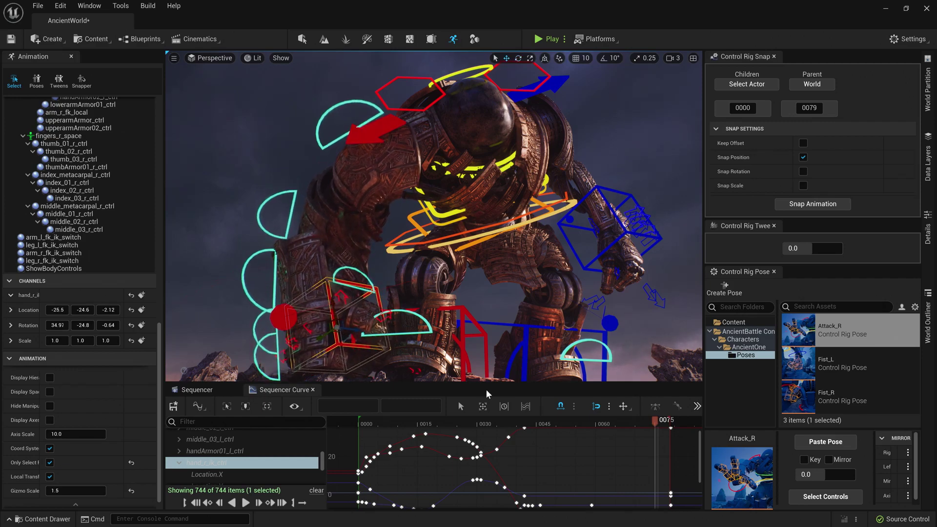
{"action": "mouse_move", "coordinate": [506, 423]}
{"action": "left_mouse_down"}
{"action": "mouse_move", "coordinate": [403, 423]}
{"action": "mouse_move", "coordinate": [553, 423]}
{"action": "left_mouse_up"}
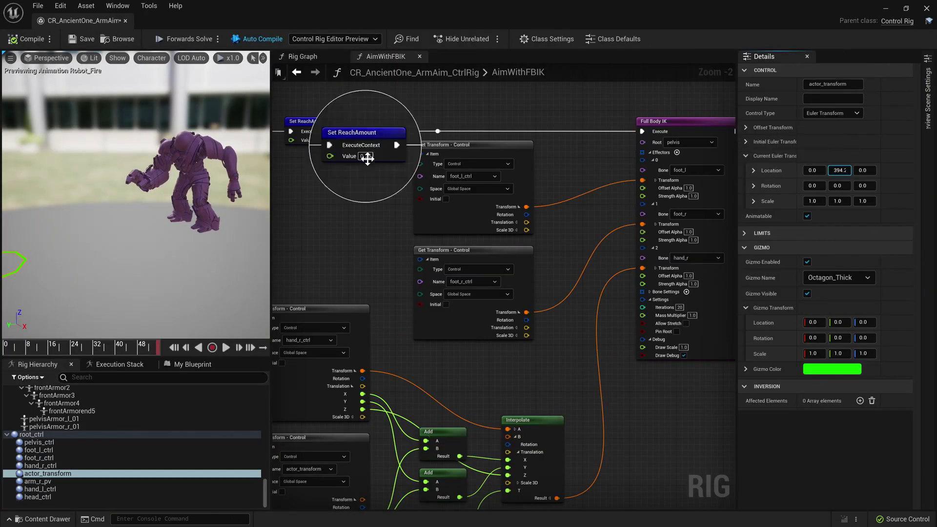
- Edit the Set ReachAmount value in the CR_AncientOne_ArmAim control rig
{"action": "left_click", "coordinate": [367, 157]}
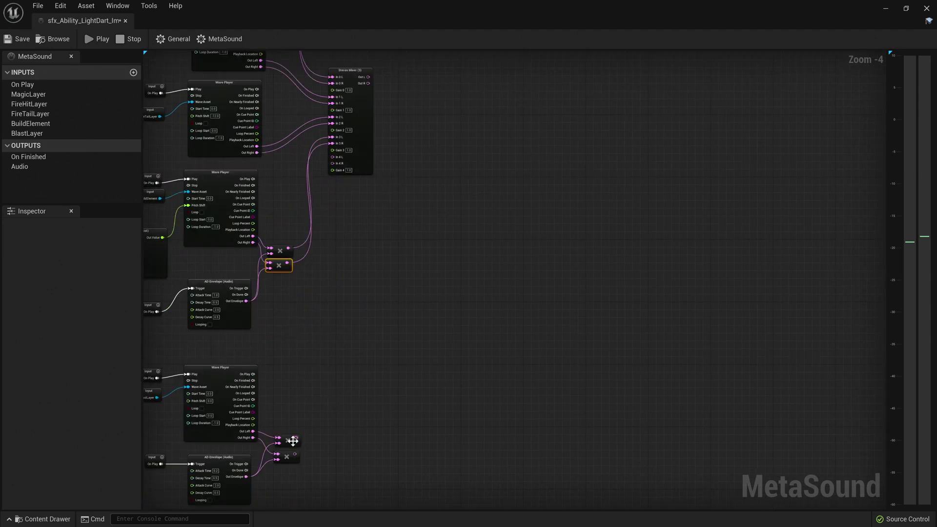
{"action": "scroll", "coordinate": [377, 150], "scroll_direction": "up", "scroll_amount": 3}
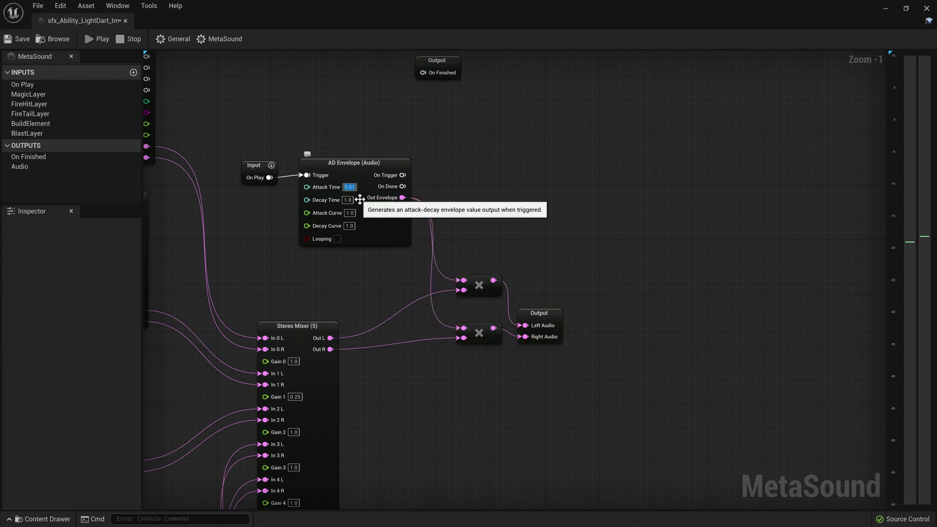
- Play the light dart sound from its On Finished output, then open sfx_Golem_RobotBlast_meta
{"action": "left_click", "coordinate": [437, 66]}
{"action": "scroll", "coordinate": [561, 139], "scroll_direction": "down", "scroll_amount": 4}
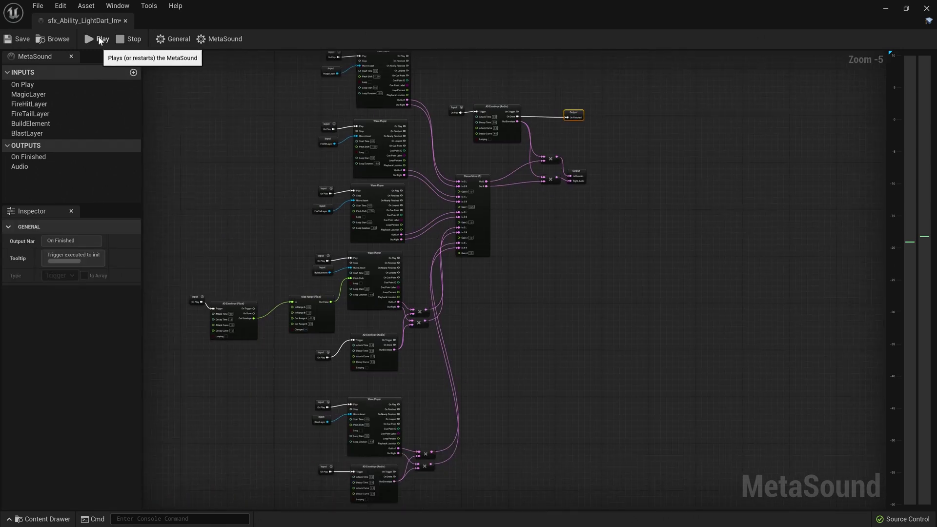
{"action": "left_click", "coordinate": [94, 37]}
{"action": "key", "text": "ctrl+space"}
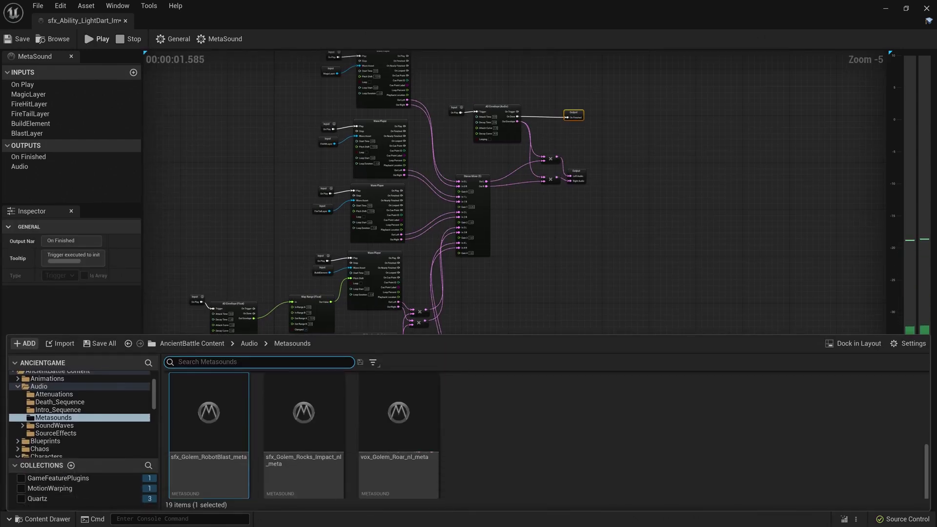
{"action": "double_click", "coordinate": [212, 432]}
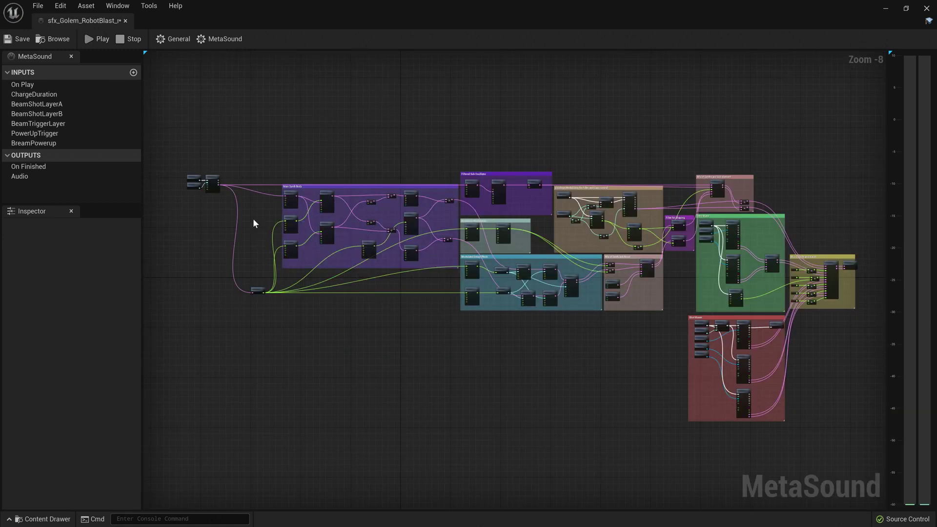
{"action": "scroll", "coordinate": [373, 230], "scroll_direction": "up", "scroll_amount": 2}
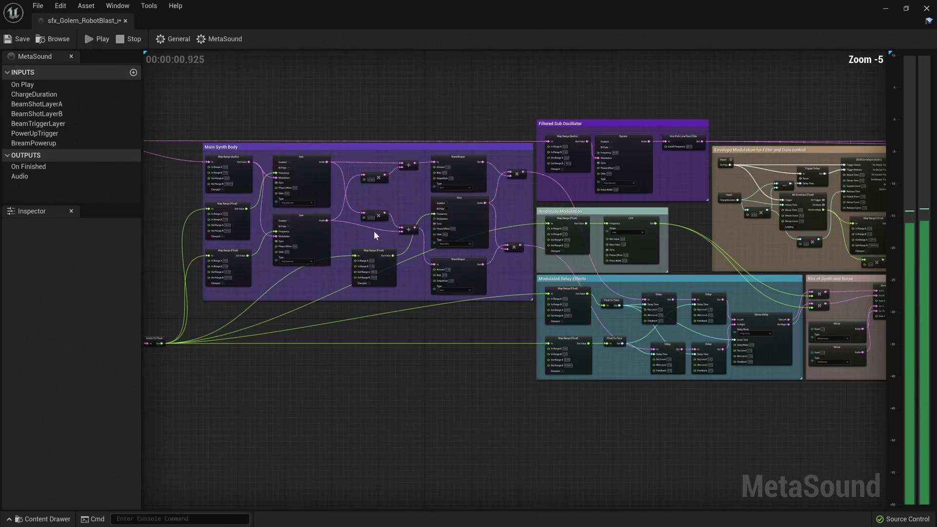
{"action": "scroll", "coordinate": [416, 191], "scroll_direction": "up", "scroll_amount": 3}
- Pan through the comment groups to Mix of Synth and Waves and play the robot blast
{"action": "right_click_drag", "start_coordinate": [447, 168], "coordinate": [339, 193]}
{"action": "right_click_drag", "start_coordinate": [638, 253], "coordinate": [187, 217]}
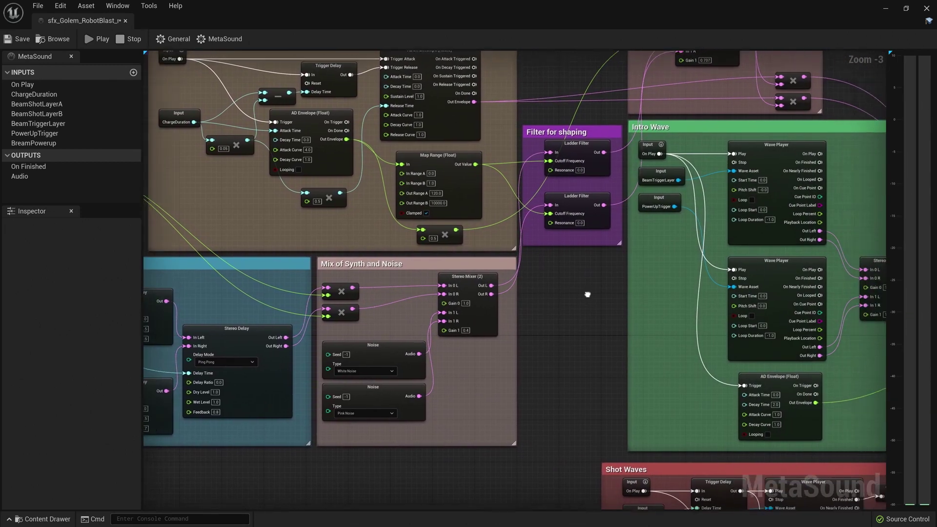
{"action": "right_click_drag", "start_coordinate": [561, 295], "coordinate": [146, 219]}
{"action": "right_click_drag", "start_coordinate": [507, 225], "coordinate": [485, 217]}
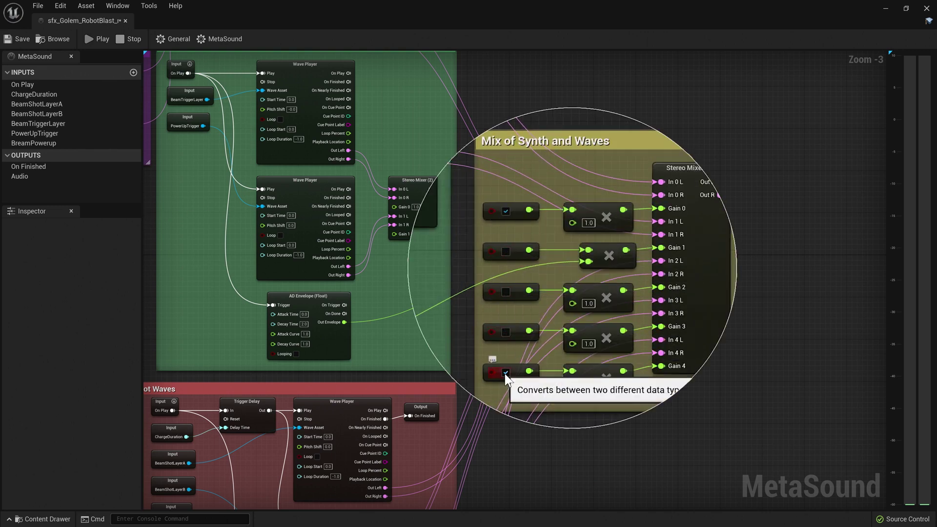
{"action": "left_click", "coordinate": [93, 35]}
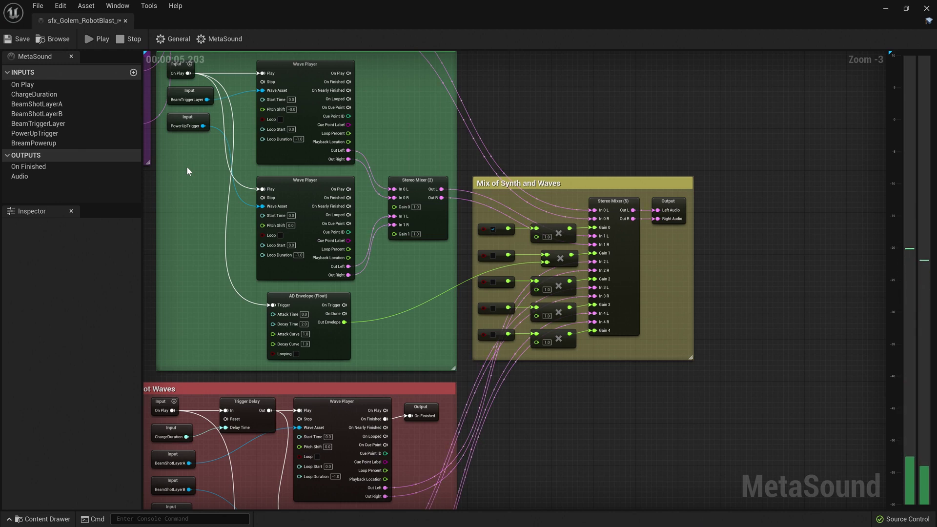
- Pan across the synth and noise groups and back to Mix of Synth and Waves
{"action": "right_click_drag", "start_coordinate": [186, 166], "coordinate": [803, 245]}
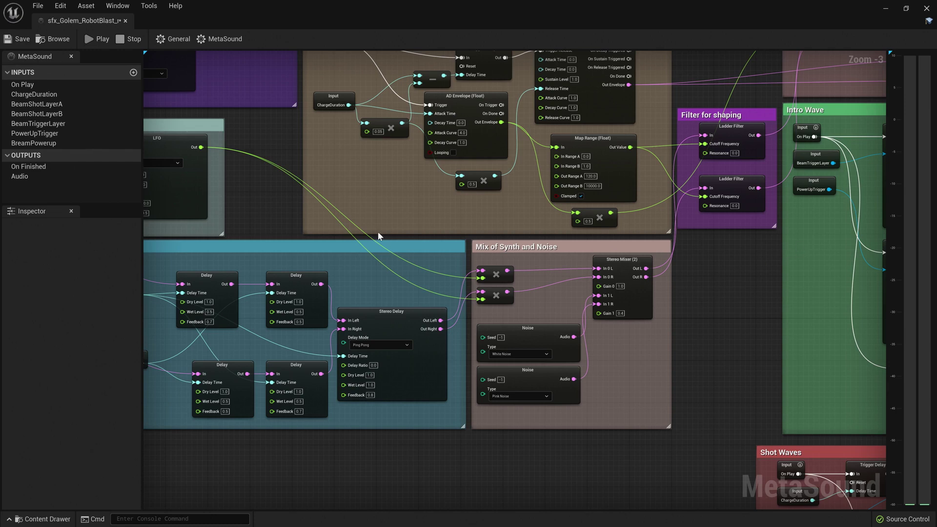
{"action": "mouse_move", "coordinate": [378, 236]}
{"action": "right_mouse_down"}
{"action": "mouse_move", "coordinate": [830, 278]}
{"action": "mouse_move", "coordinate": [448, 226]}
{"action": "right_mouse_up"}
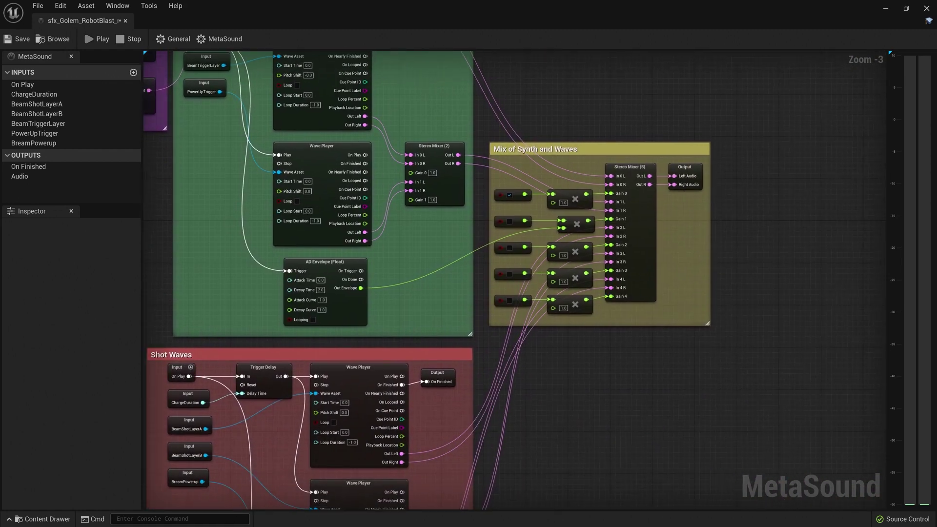
{"action": "right_click_drag", "start_coordinate": [448, 226], "coordinate": [248, 177]}
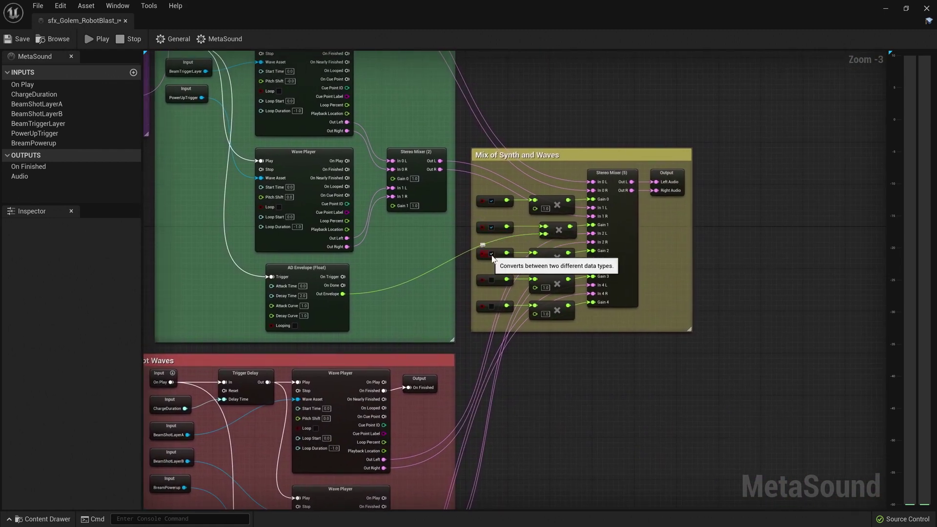